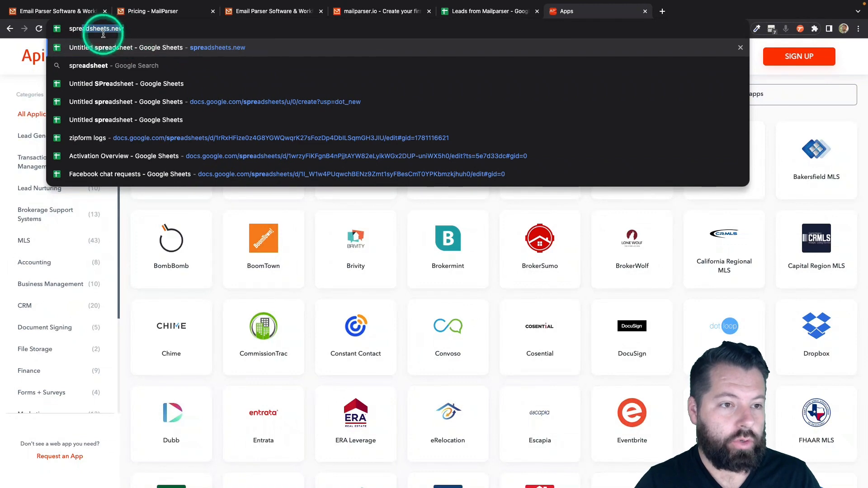
# Create a blank spreadsheet via spreadsheets.new and title it 'New Leads From Mailparser'
pyautogui.write('s.new')
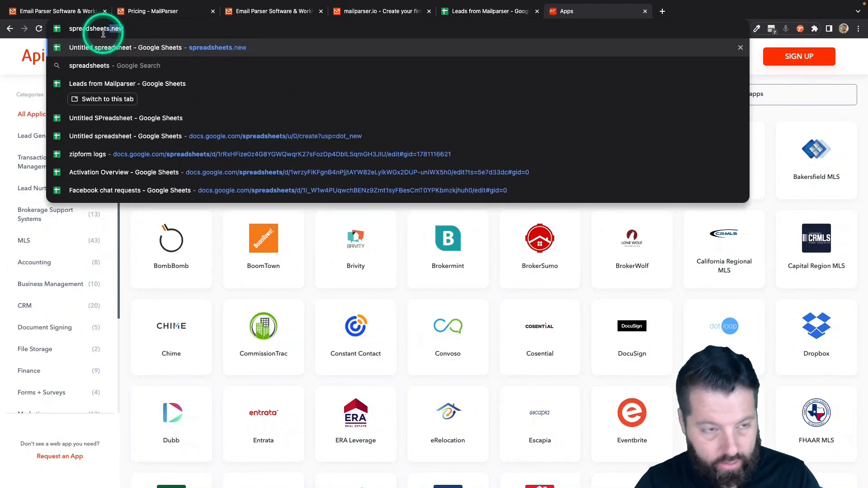
pyautogui.click(248, 47)
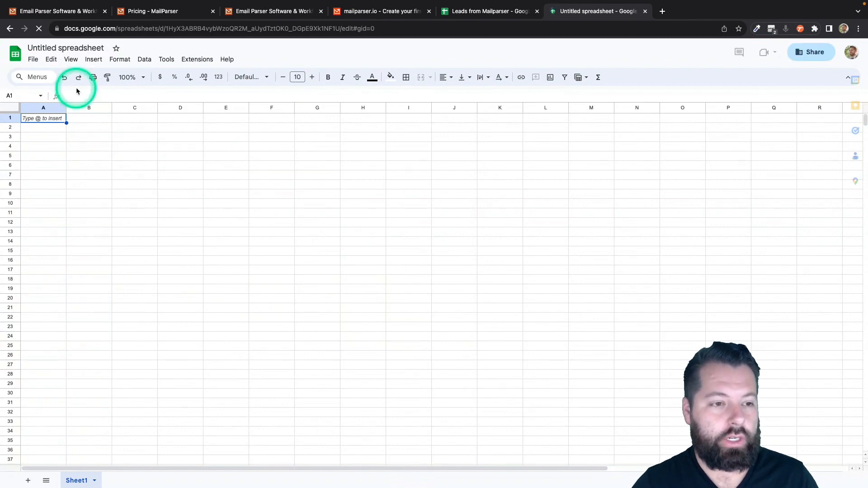
pyautogui.click(54, 48)
pyautogui.write('Ne')
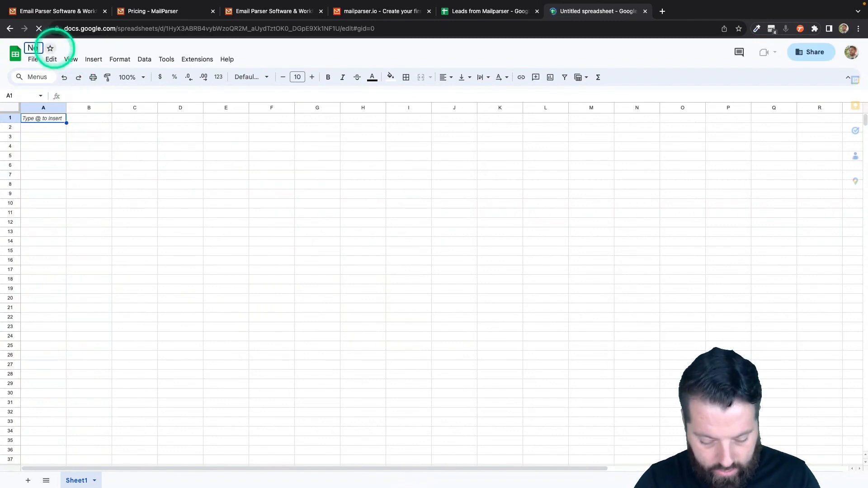
pyautogui.write('w Leads Fr')
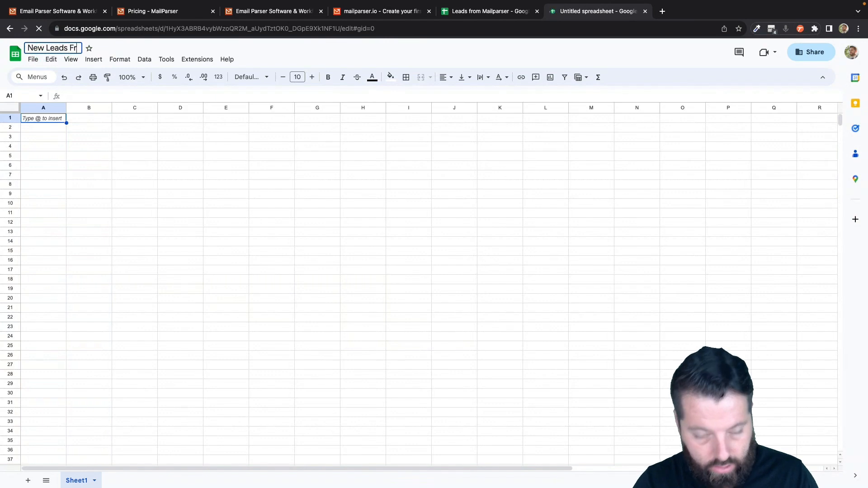
pyautogui.write('om Mailparser')
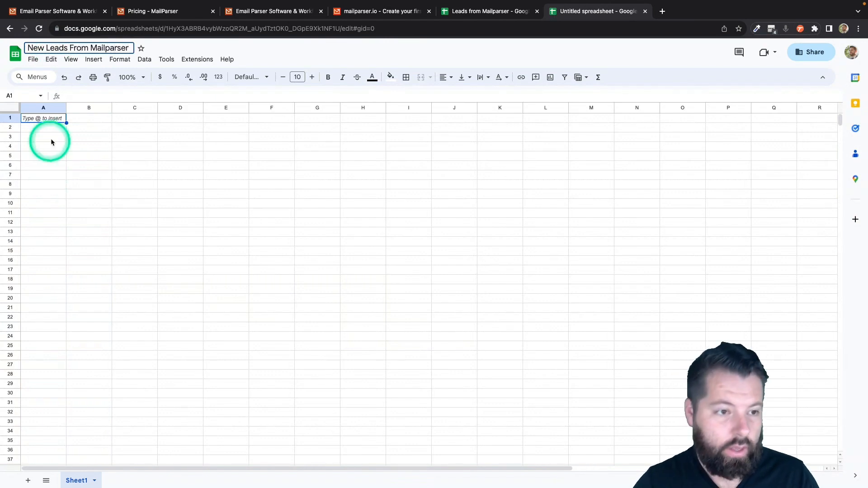
pyautogui.press('Return')
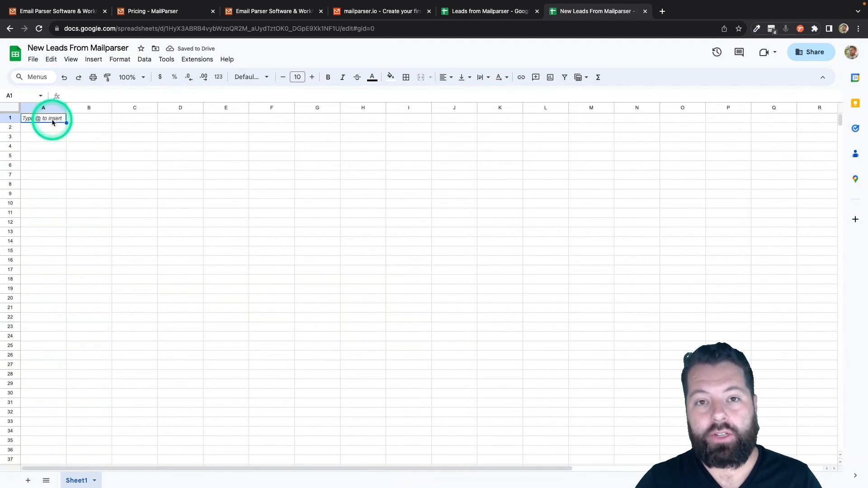
# Enter the headers Fname, Lname, Email, Phone and Message in A1:E1
pyautogui.write('Fname')
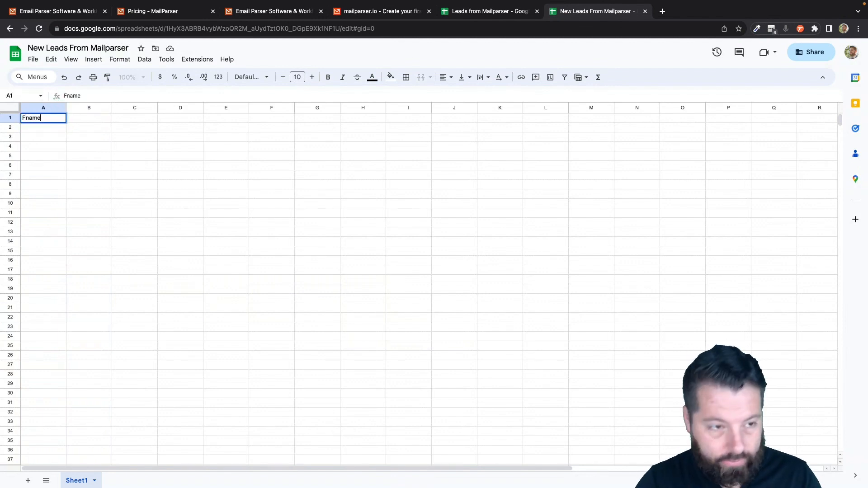
pyautogui.press('Tab')
pyautogui.write('Lname')
pyautogui.press('Tab')
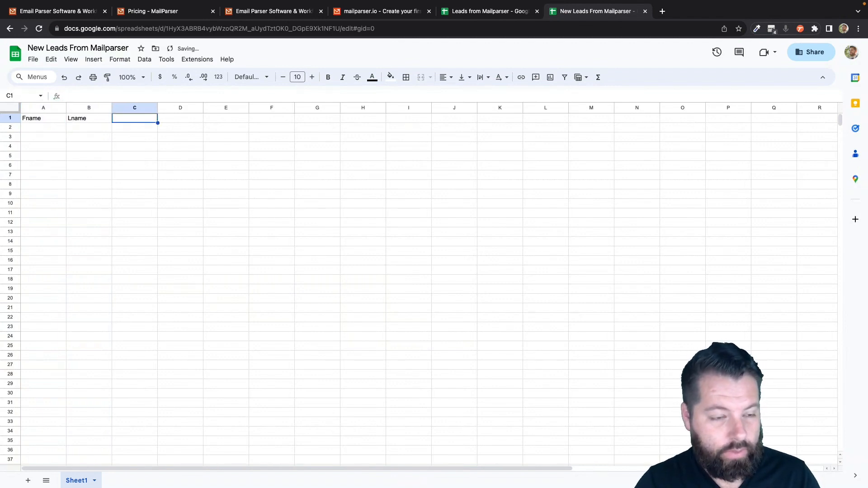
pyautogui.write('Email')
pyautogui.press('Tab')
pyautogui.write('Phone')
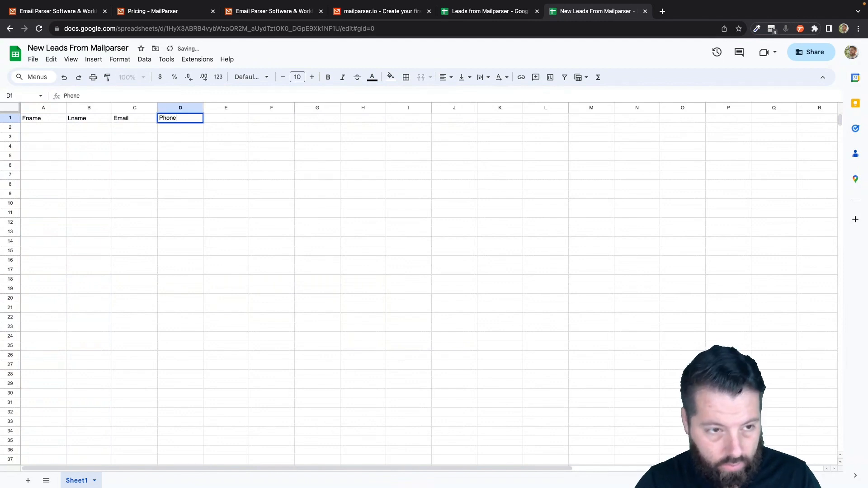
pyautogui.press('Tab')
pyautogui.write('Mess')
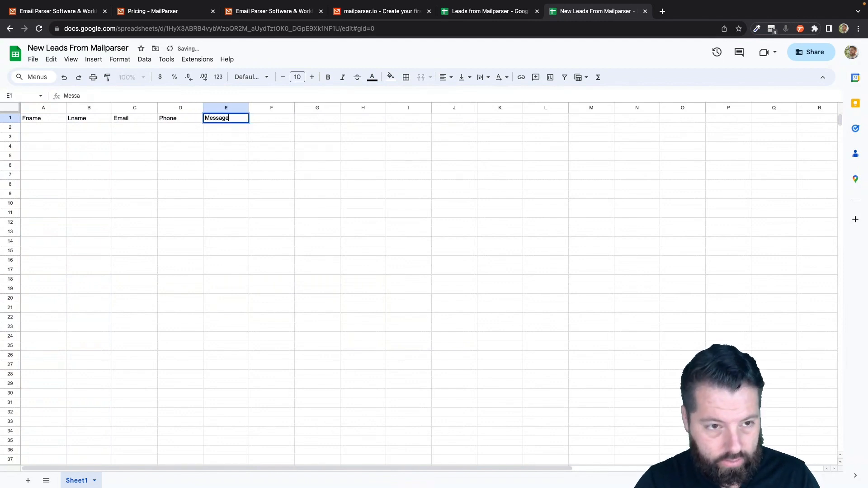
pyautogui.write('age')
pyautogui.press('Tab')
# Finish the header row with Address, City, State and Zip in F1:I1
pyautogui.write('S')
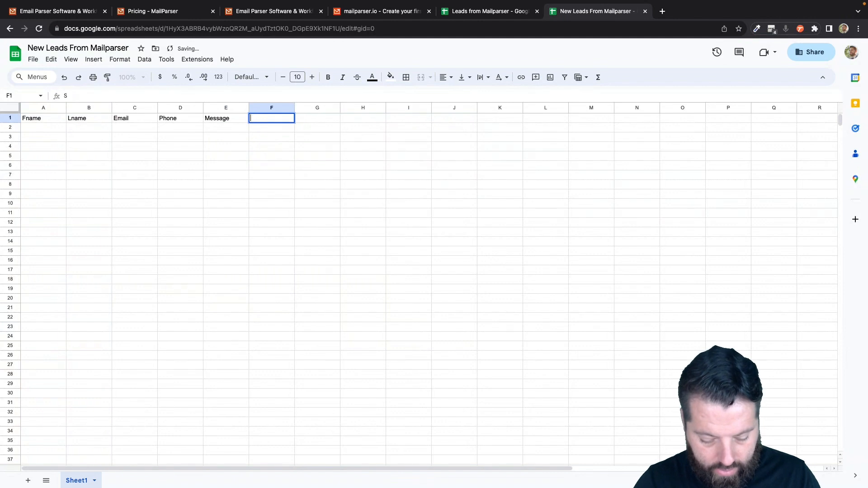
pyautogui.write('Address')
pyautogui.press('Tab')
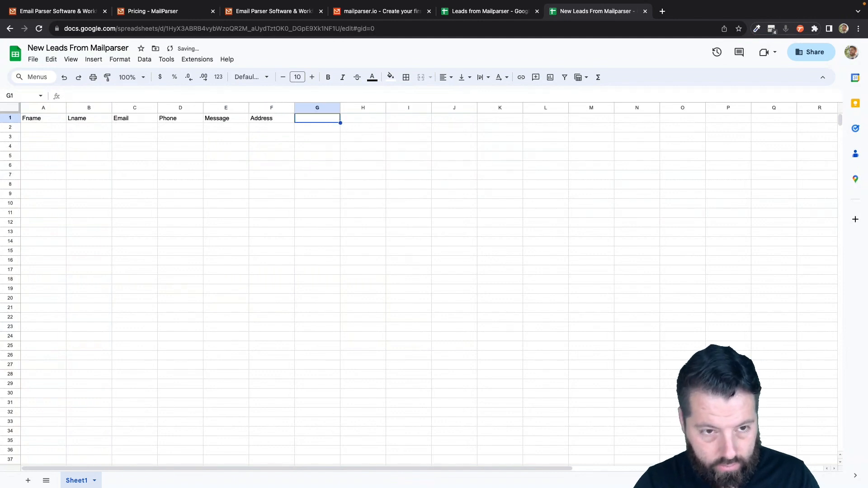
pyautogui.write('City')
pyautogui.press('Tab')
pyautogui.write('S')
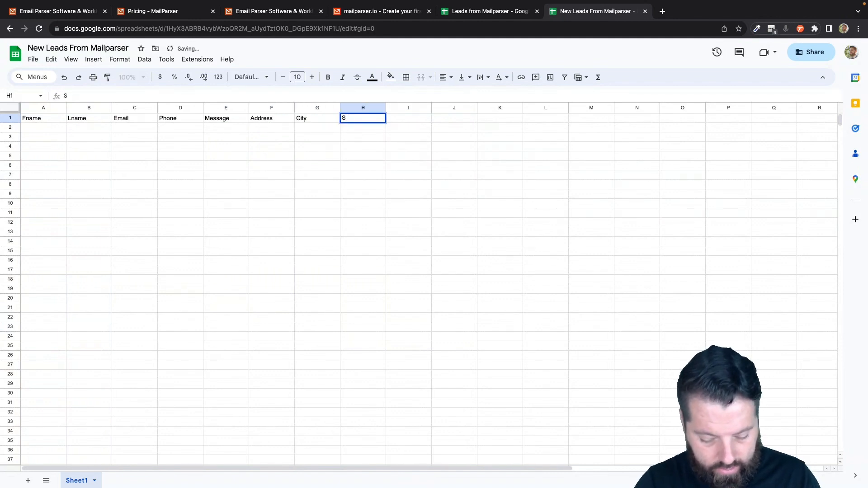
pyautogui.write('tate Zip')
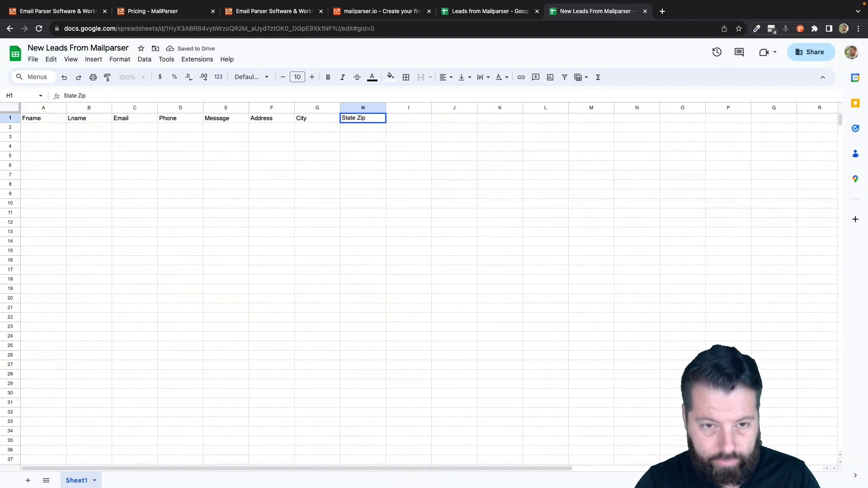
pyautogui.press('BackSpace')
pyautogui.press('BackSpace')
pyautogui.press('Tab')
pyautogui.write('Z')
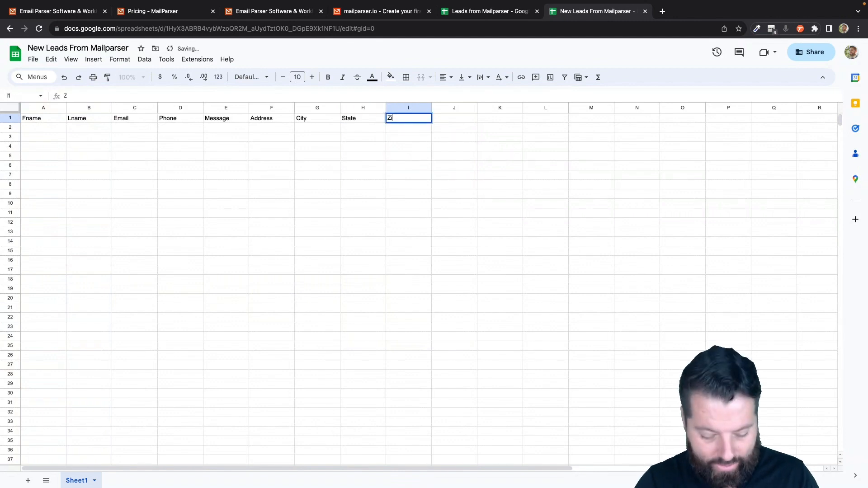
pyautogui.write('ip')
pyautogui.press('Return')
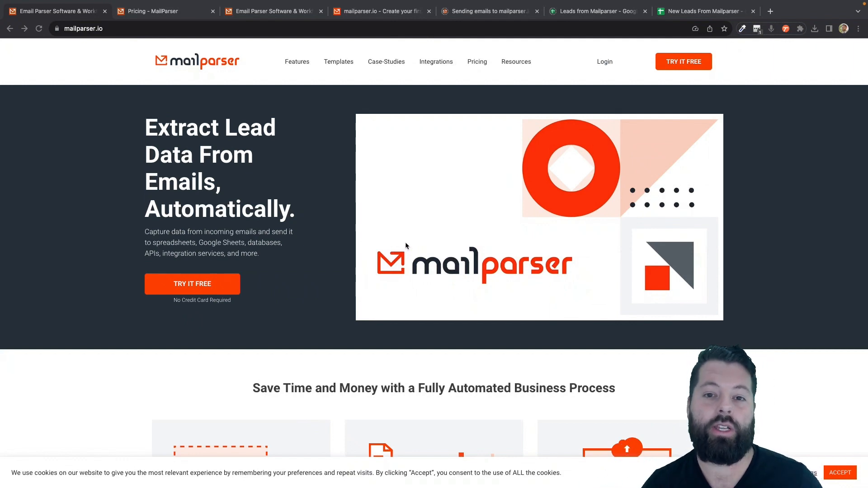
# Glance at Mailparser's pricing plans, then return to the 'Create your first inbox' start page
pyautogui.click(173, 13)
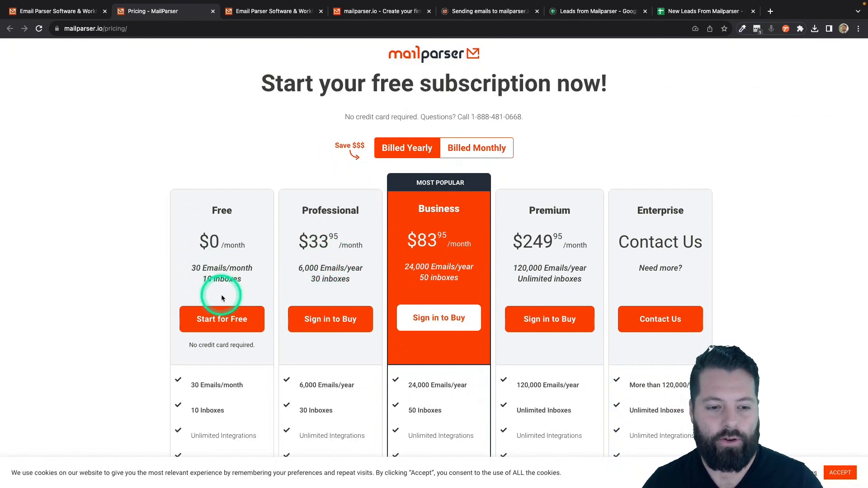
pyautogui.click(364, 12)
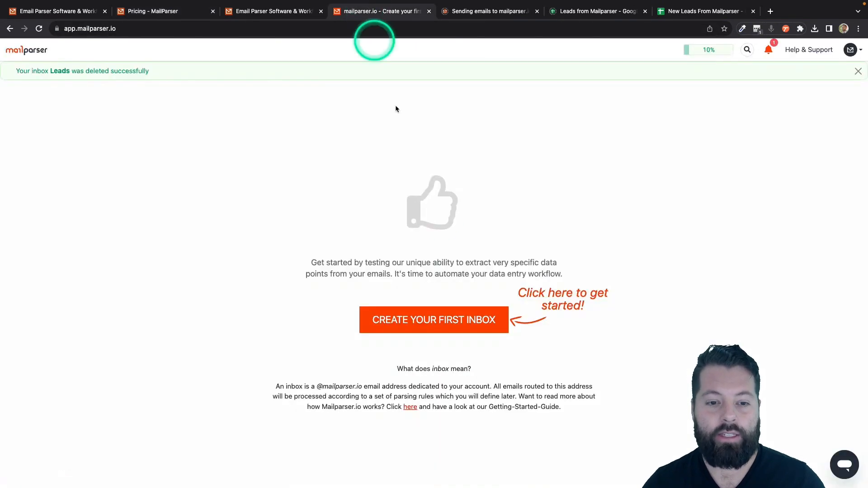
# Create and save a new Mailparser inbox named 'Leads'
pyautogui.click(430, 321)
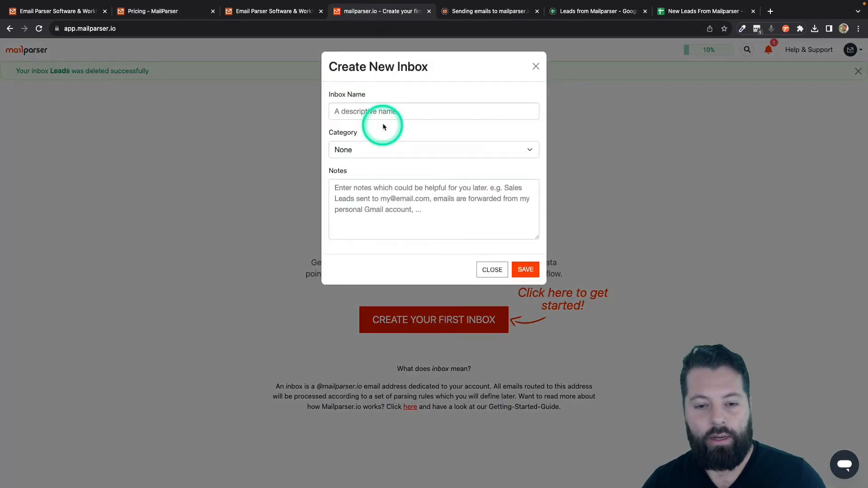
pyautogui.click(390, 111)
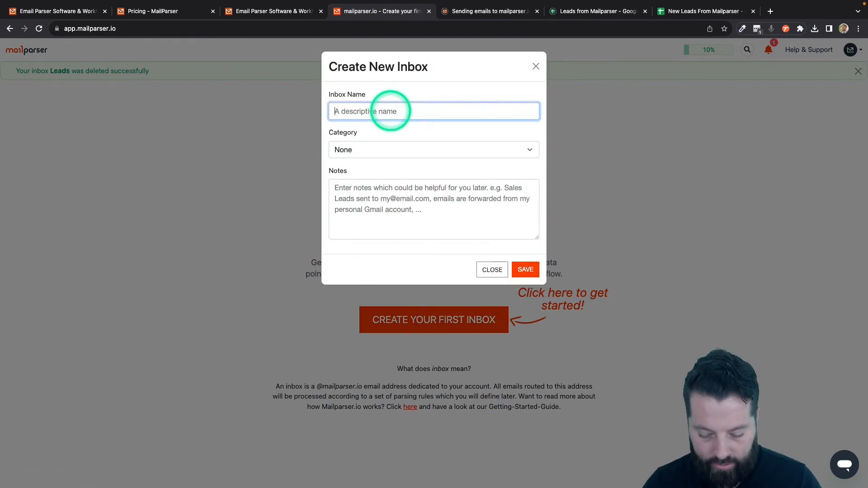
pyautogui.write('LEad')
pyautogui.press('BackSpace')
pyautogui.press('BackSpace')
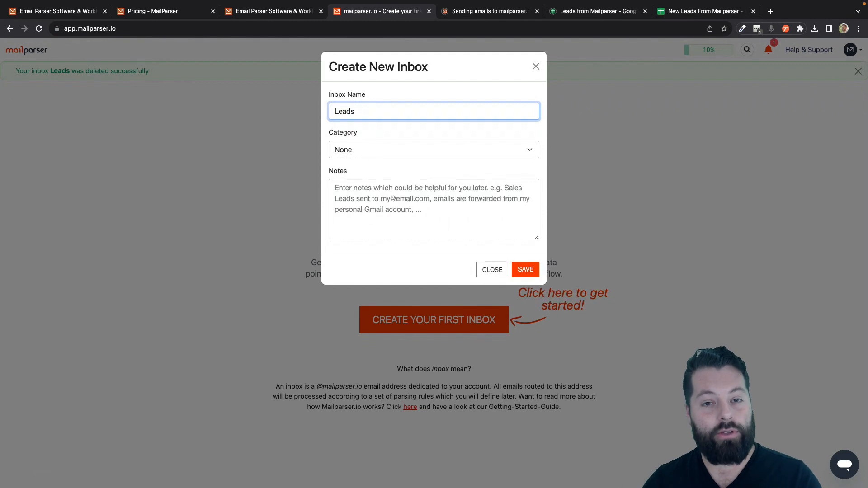
pyautogui.click(525, 272)
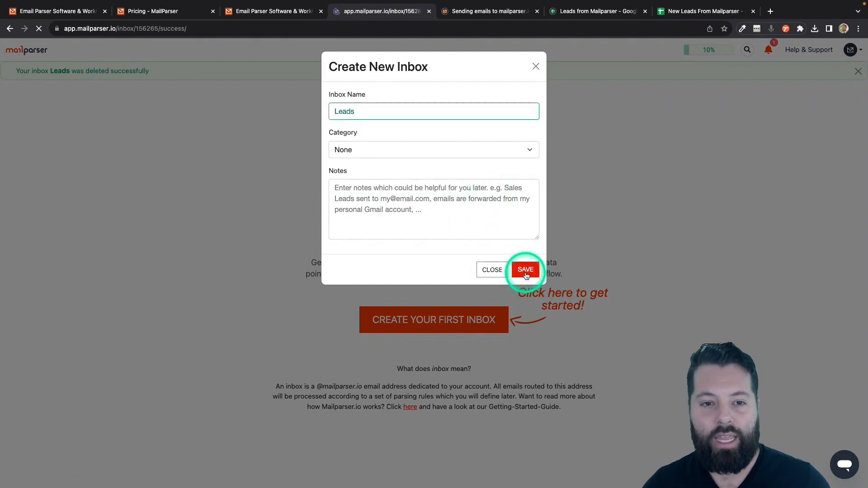
pyautogui.click(418, 225)
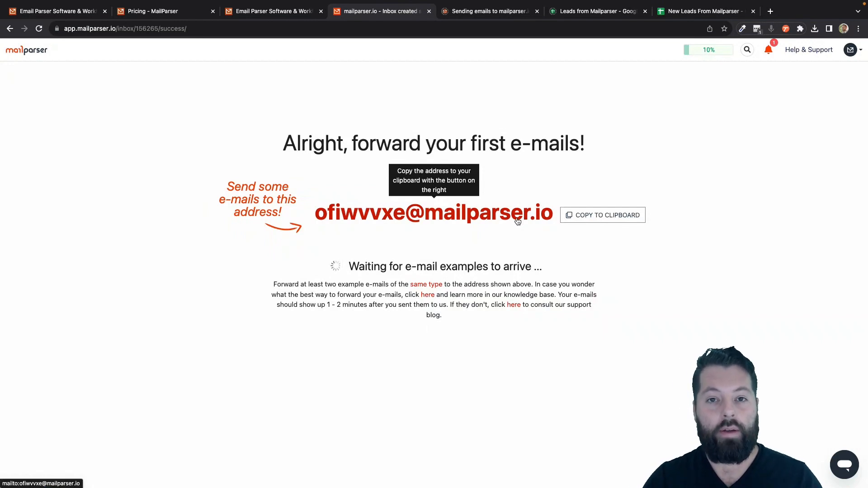
# Copy the Leads inbox's forwarding address to the clipboard and dismiss the confirmation
pyautogui.click(449, 222)
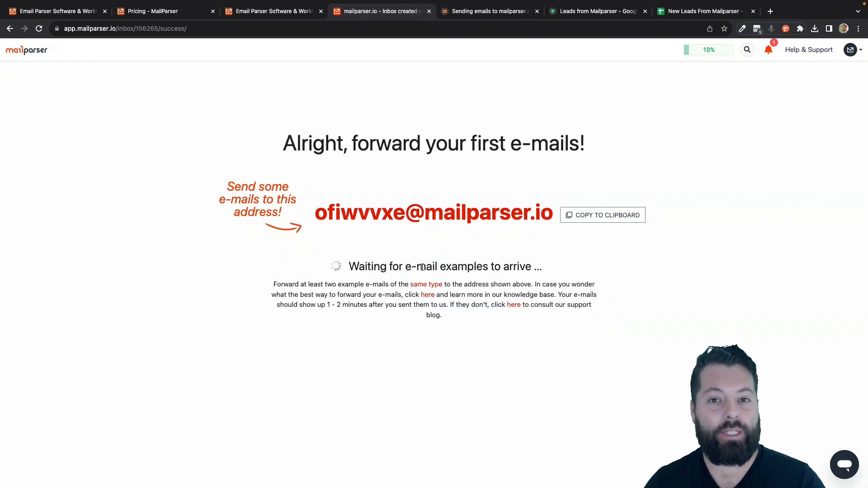
pyautogui.click(601, 221)
pyautogui.click(603, 219)
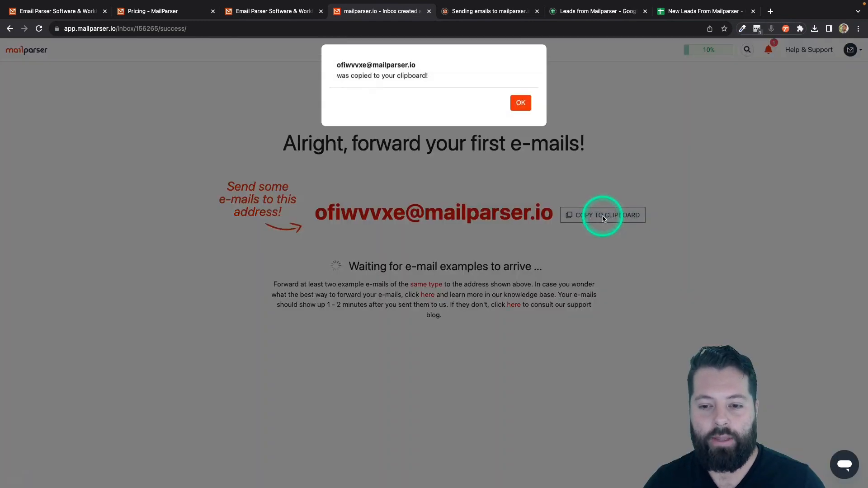
pyautogui.click(520, 109)
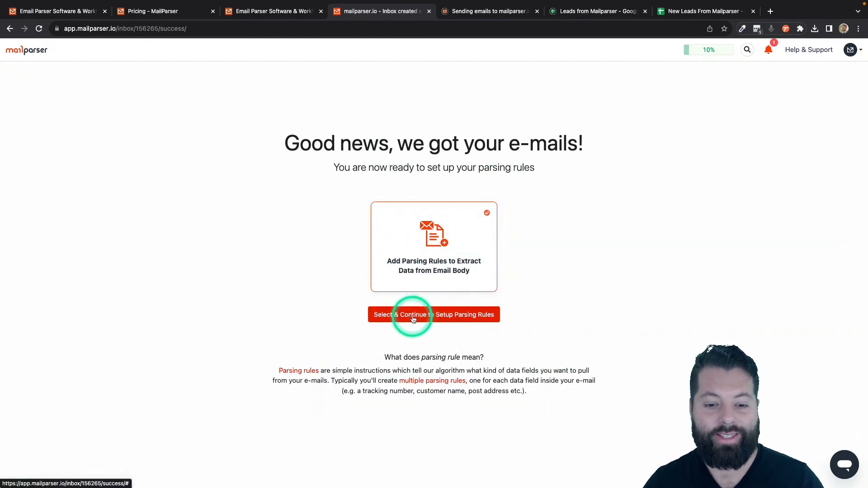
# Choose the Real Estate category and start from the suggested Realtor.CA Inquiry template
pyautogui.click(452, 318)
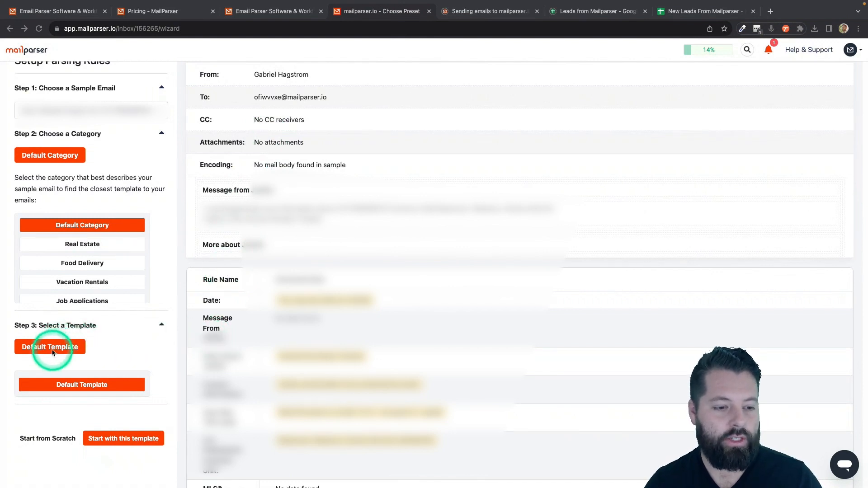
pyautogui.click(79, 247)
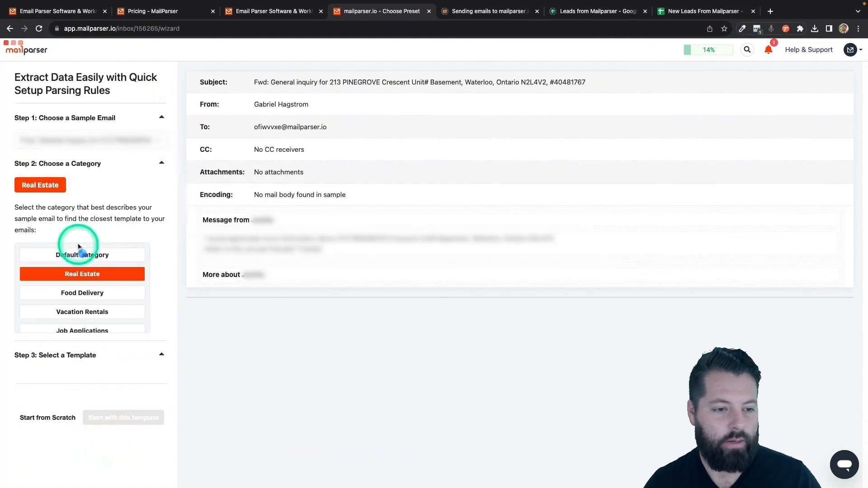
pyautogui.scroll(-1, 121, 321)
pyautogui.scroll(-2, 121, 322)
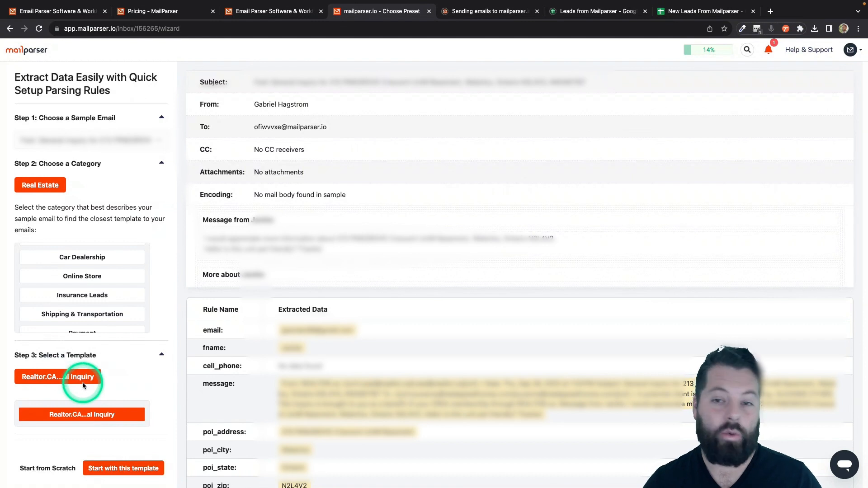
pyautogui.scroll(-1, 115, 384)
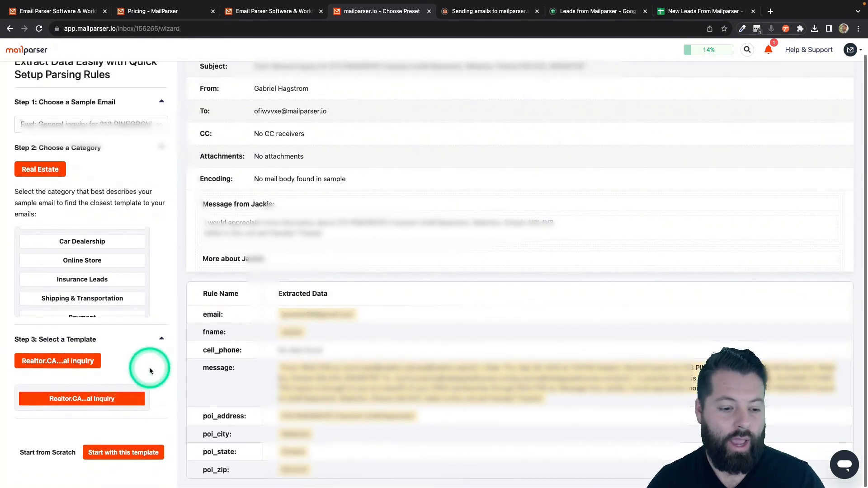
pyautogui.click(152, 454)
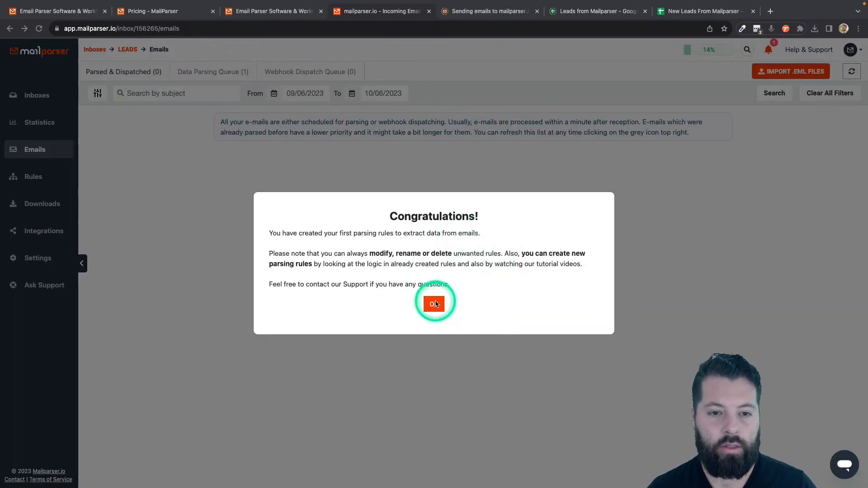
# Close the Congratulations dialog to reveal the Leads inbox's Emails page
pyautogui.click(434, 303)
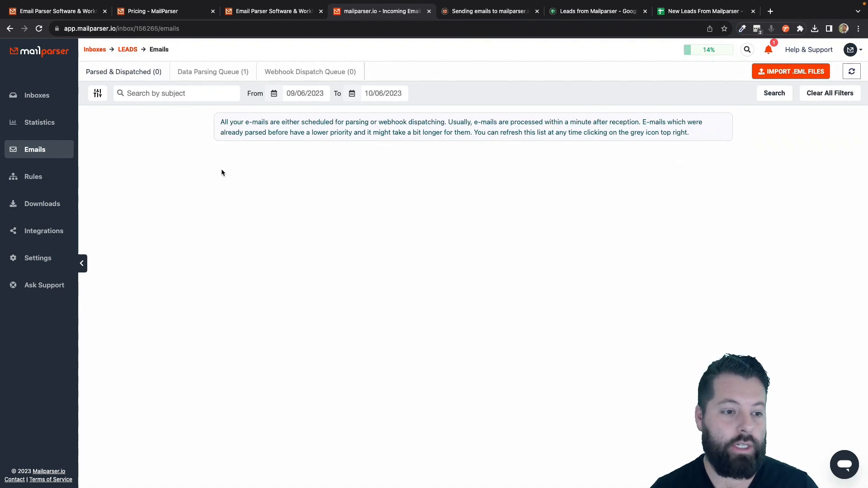
# Go to the LEADS inbox's Integrations and start a new Google Sheets integration
pyautogui.click(38, 235)
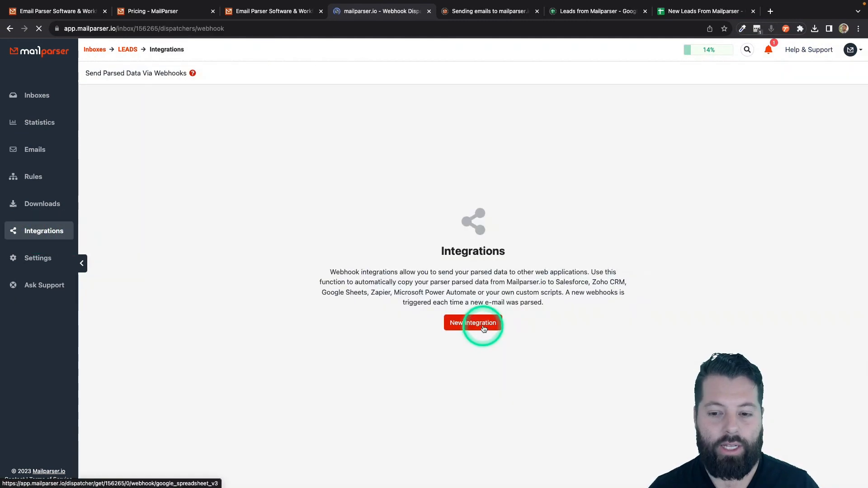
pyautogui.click(483, 328)
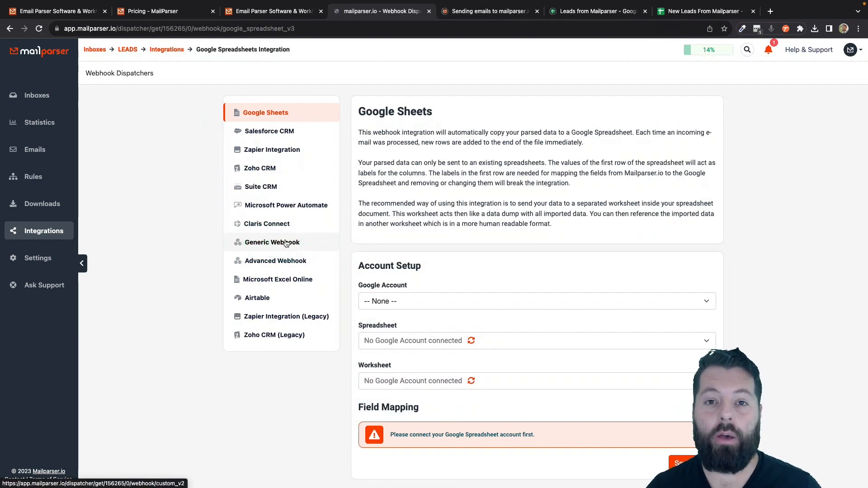
pyautogui.click(287, 243)
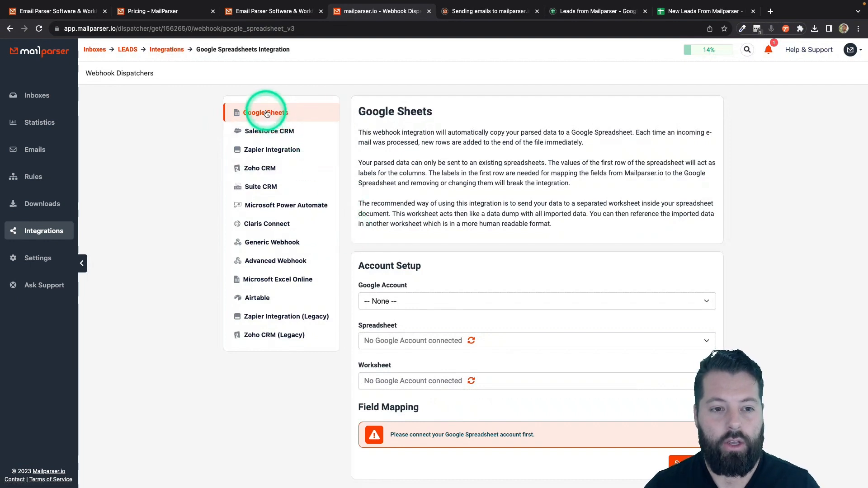
pyautogui.scroll(-1, 397, 184)
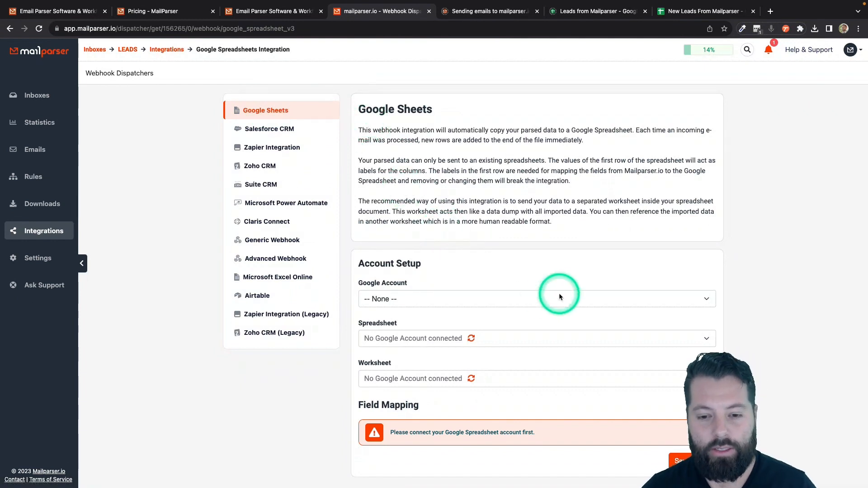
# Select the existing Google account in the integration's Google Account dropdown
pyautogui.click(437, 299)
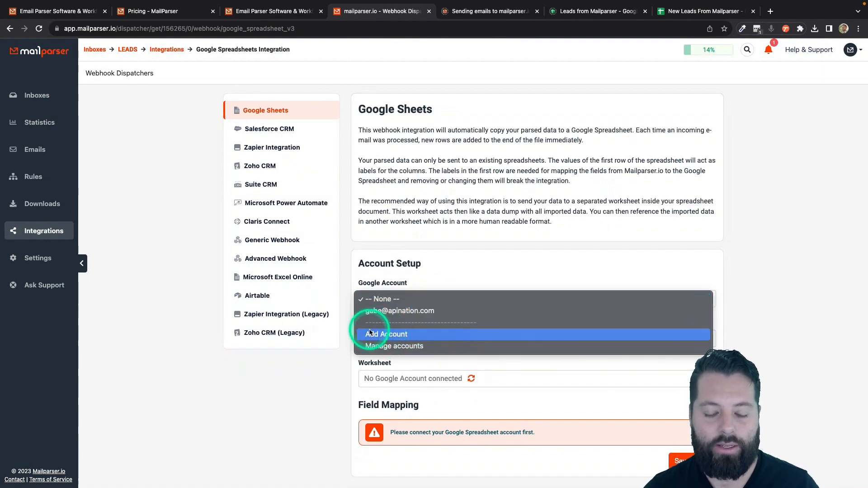
pyautogui.click(383, 310)
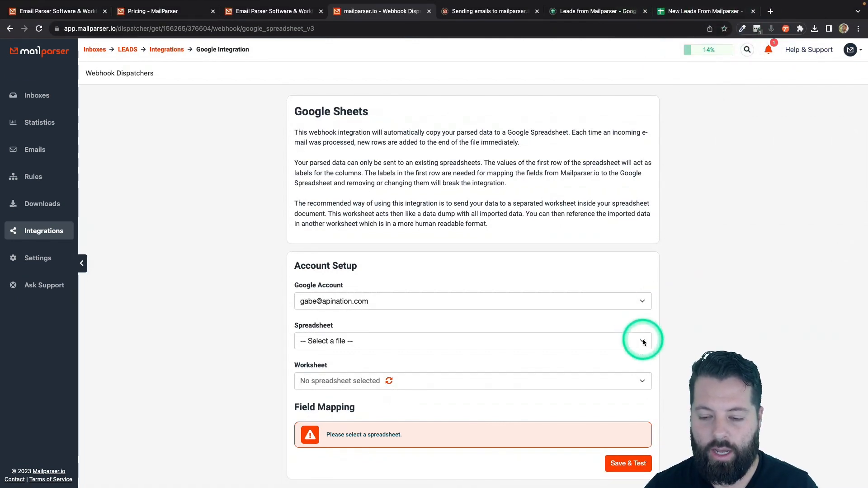
# Choose 'New Leads From Mailparser' as the destination spreadsheet
pyautogui.click(643, 342)
pyautogui.scroll(-10, 435, 448)
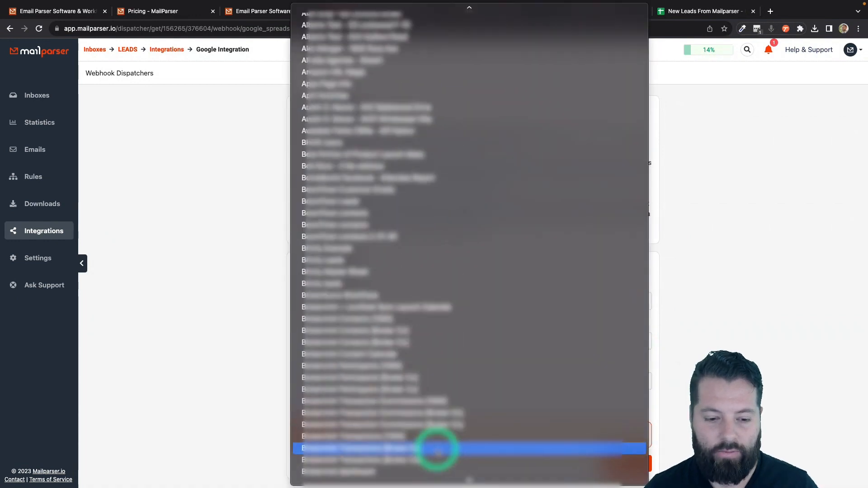
pyautogui.scroll(-20, 435, 449)
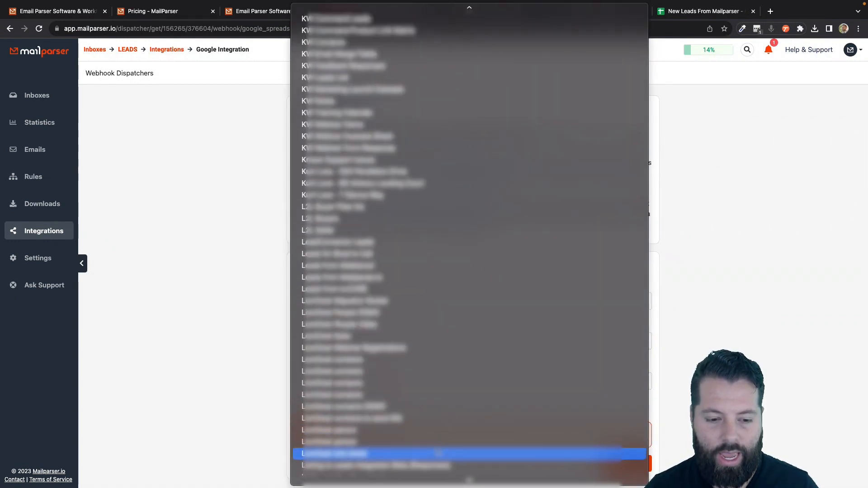
pyautogui.scroll(-20, 437, 452)
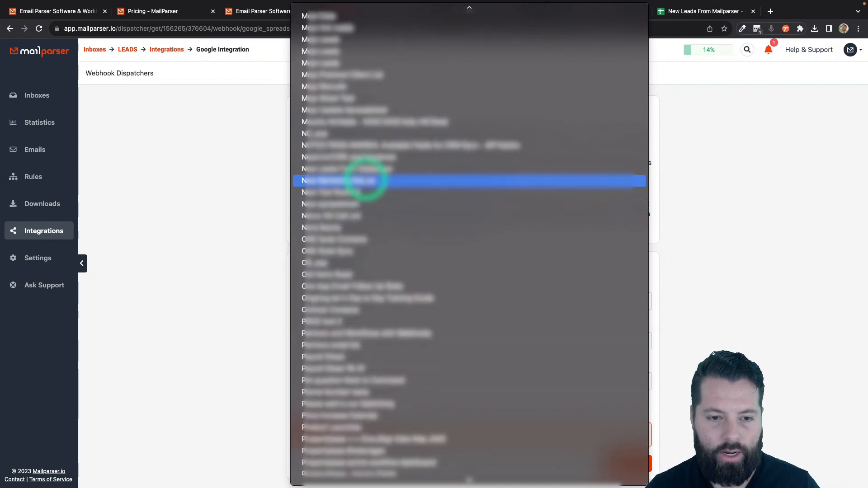
pyautogui.click(338, 169)
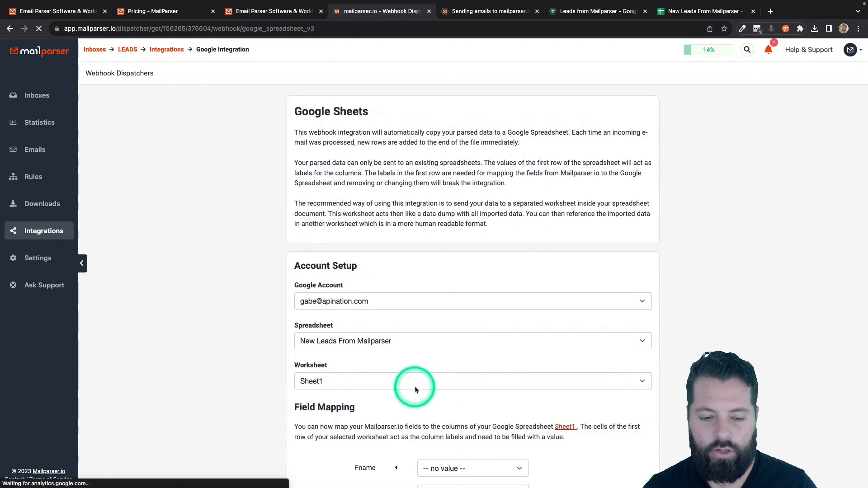
pyautogui.scroll(-5, 291, 387)
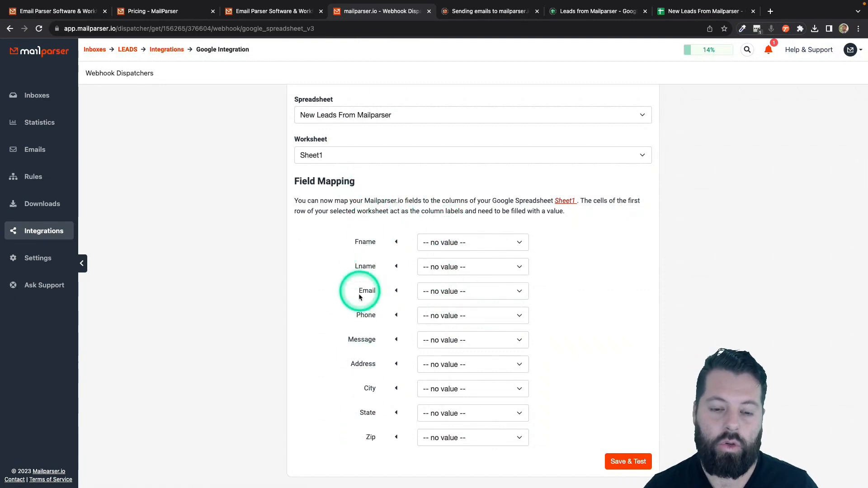
# Map Fname to fname, Email to email, Phone to cell_phone, Message to message; leave Lname empty
pyautogui.click(445, 244)
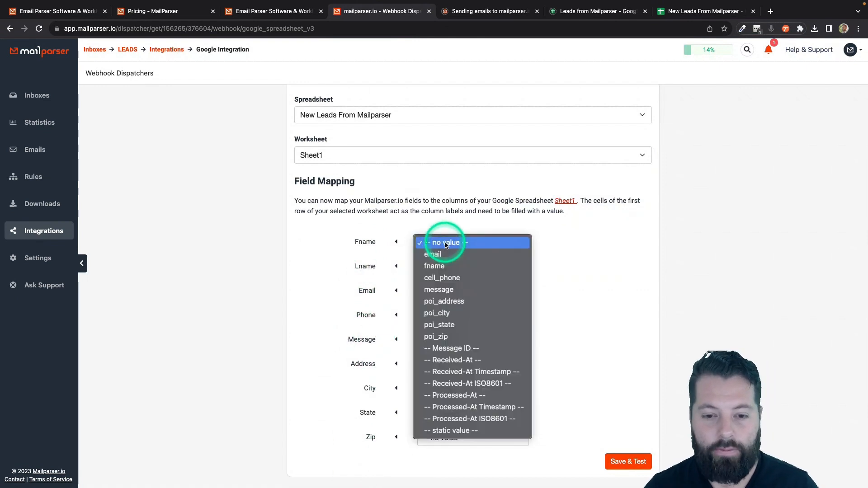
pyautogui.click(437, 267)
pyautogui.click(438, 267)
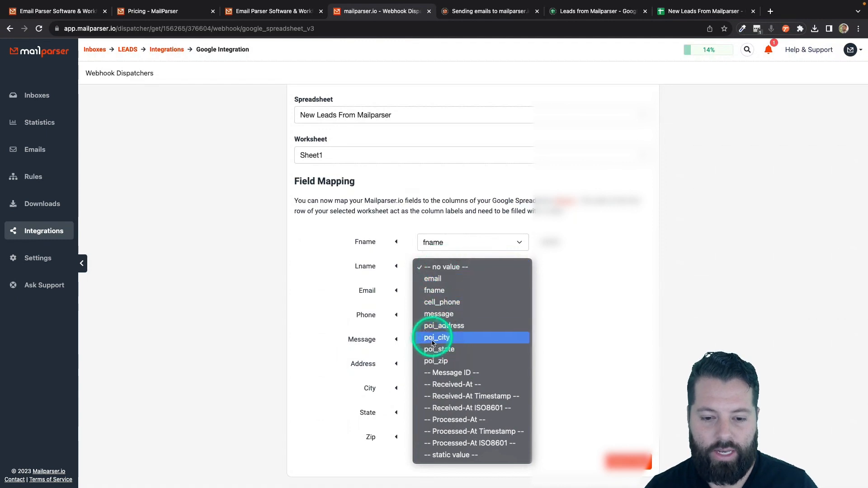
pyautogui.click(565, 285)
pyautogui.click(497, 269)
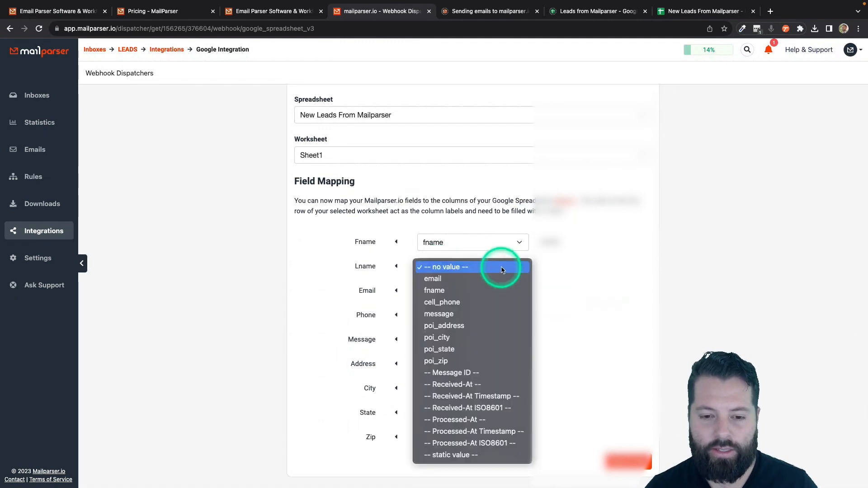
pyautogui.click(531, 268)
pyautogui.click(494, 291)
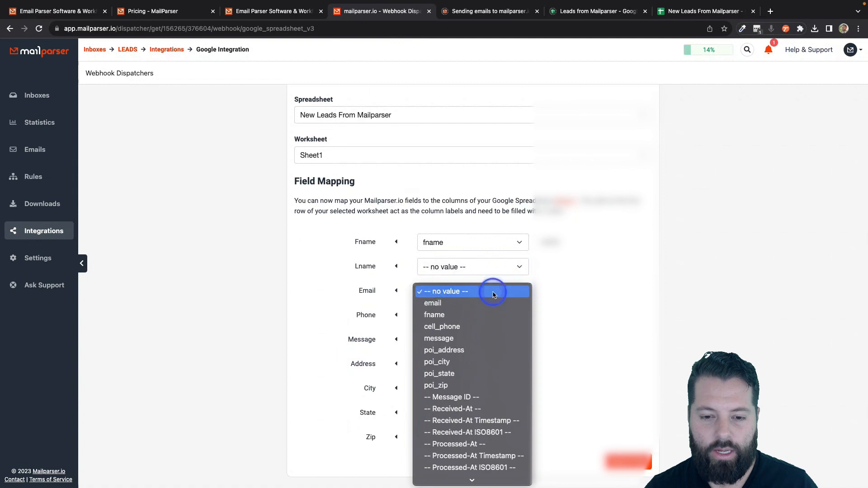
pyautogui.click(472, 303)
pyautogui.click(470, 315)
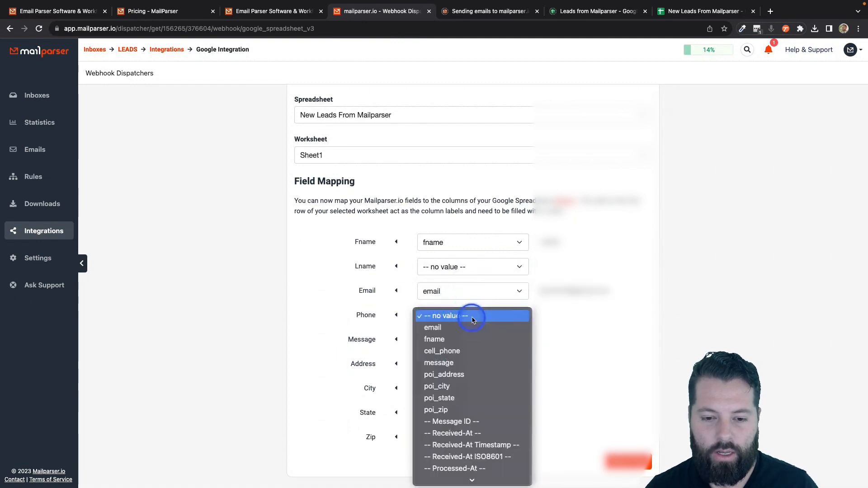
pyautogui.click(457, 352)
pyautogui.click(457, 340)
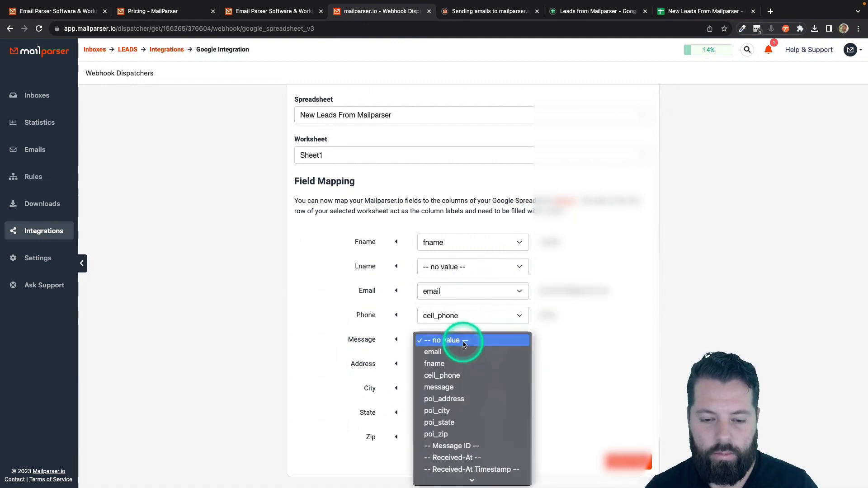
pyautogui.click(454, 390)
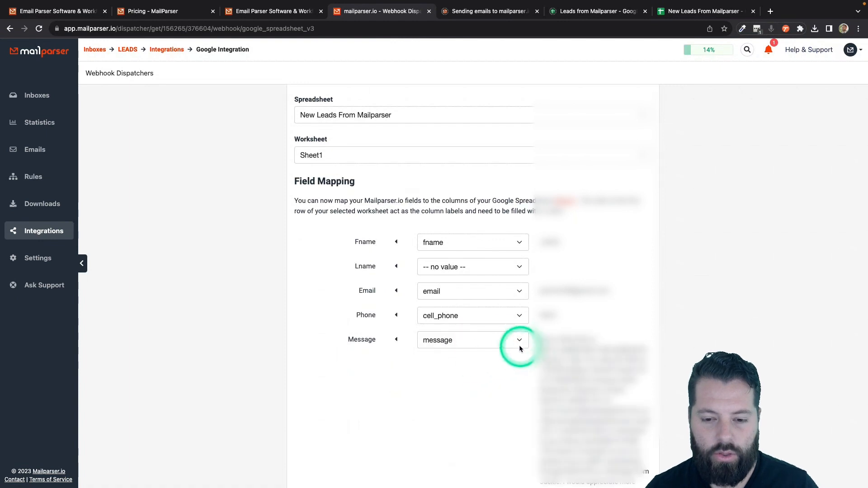
# Map Address, City, State and Zip to poi_address, poi_city, poi_state and poi_zip
pyautogui.scroll(-5, 493, 435)
pyautogui.click(511, 360)
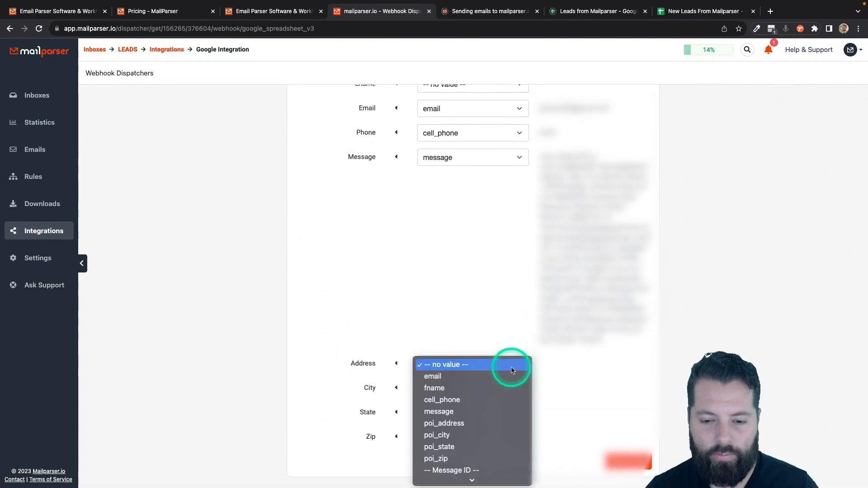
pyautogui.click(454, 423)
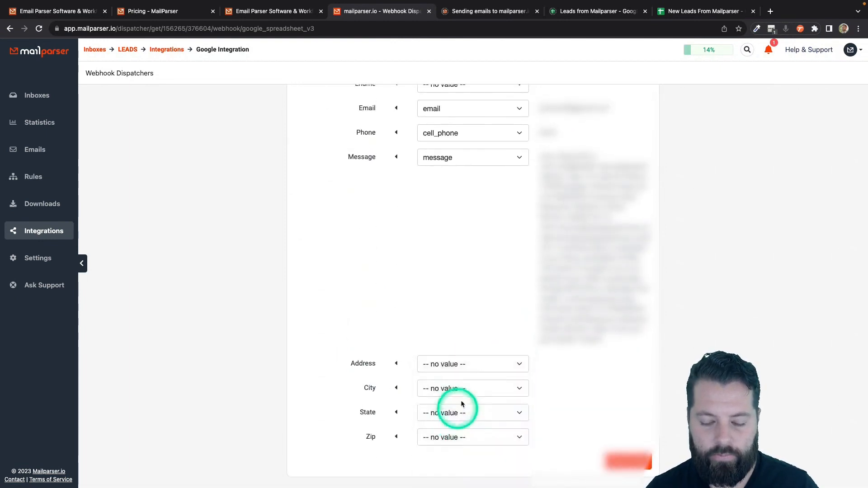
pyautogui.click(468, 398)
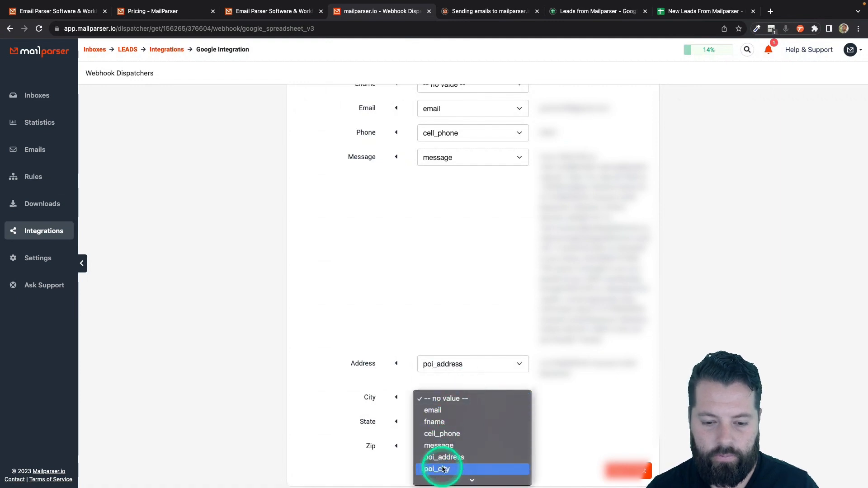
pyautogui.click(452, 441)
pyautogui.click(452, 421)
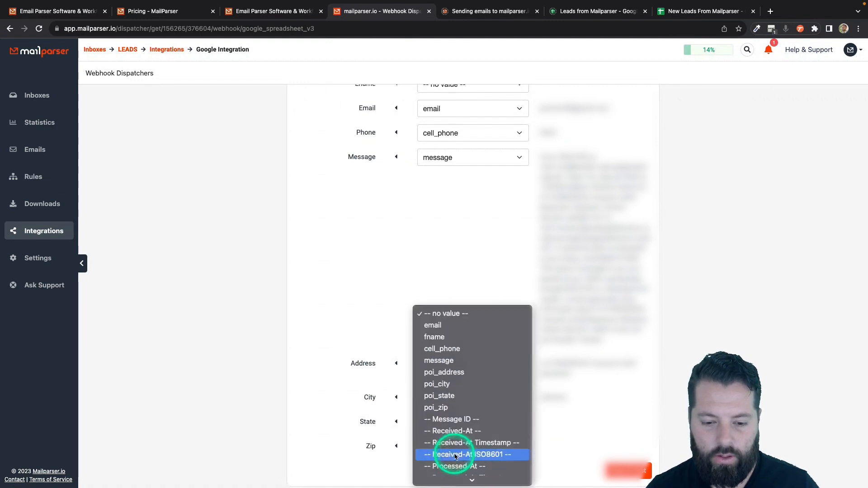
pyautogui.click(452, 396)
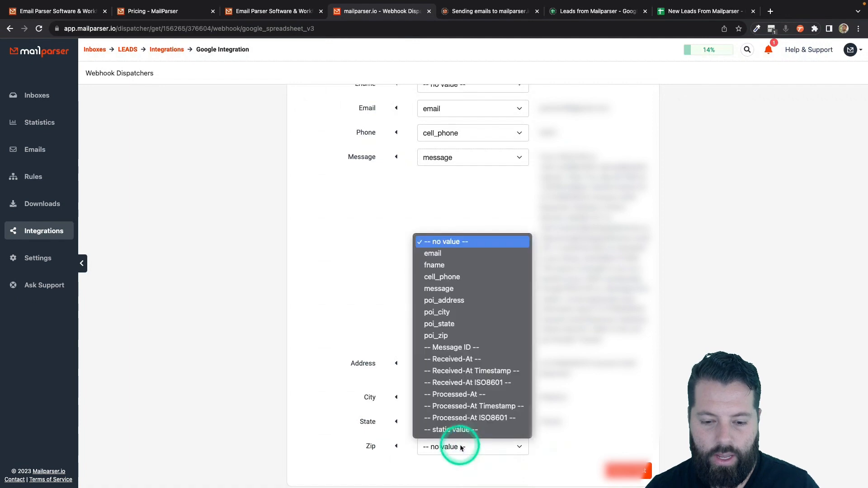
pyautogui.click(457, 447)
pyautogui.click(460, 337)
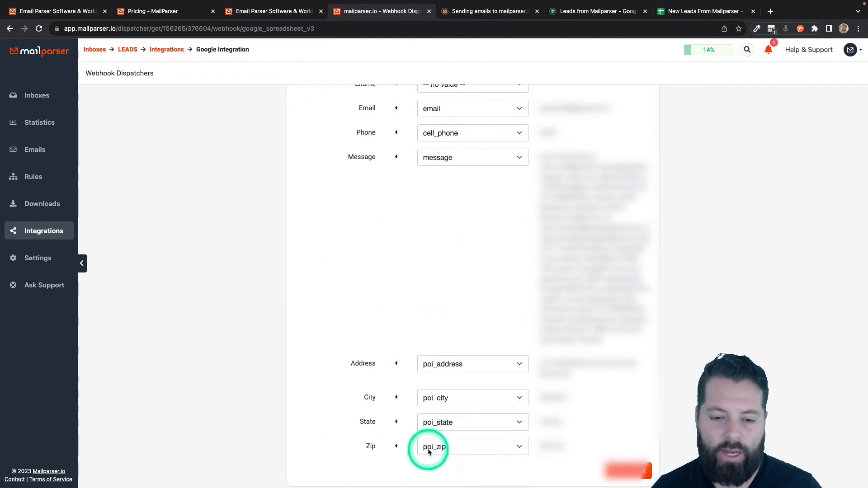
pyautogui.scroll(3, 460, 256)
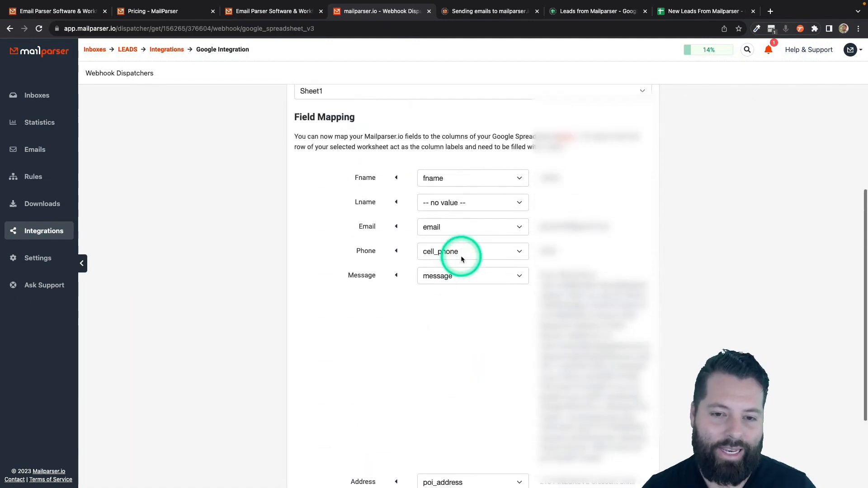
# Check that the New Leads From Mailparser sheet shows only its Fname-to-Zip header row, then return to Mailparser
pyautogui.click(698, 12)
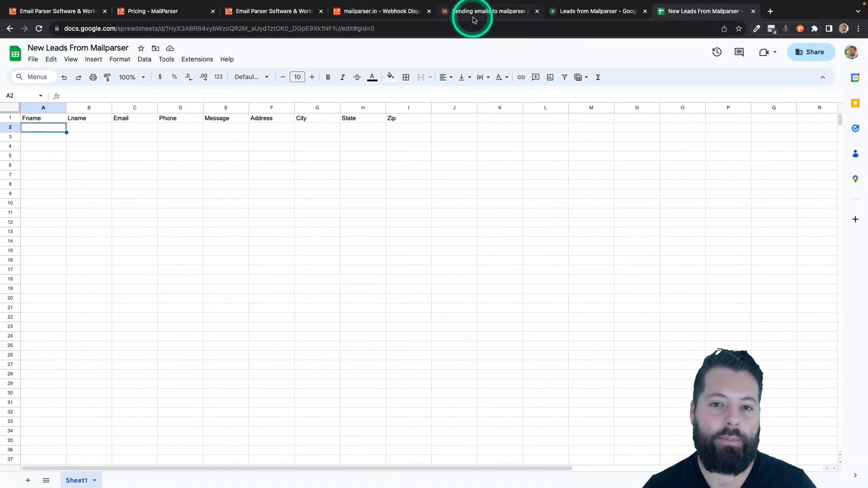
pyautogui.click(474, 16)
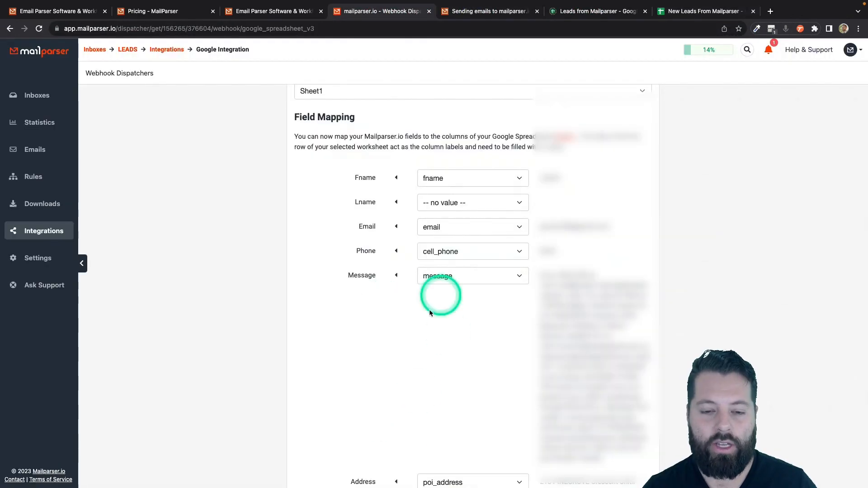
# Save and test the integration by sending test data to the sheet, then view the Emails list
pyautogui.scroll(-1, 443, 458)
pyautogui.scroll(-2, 443, 458)
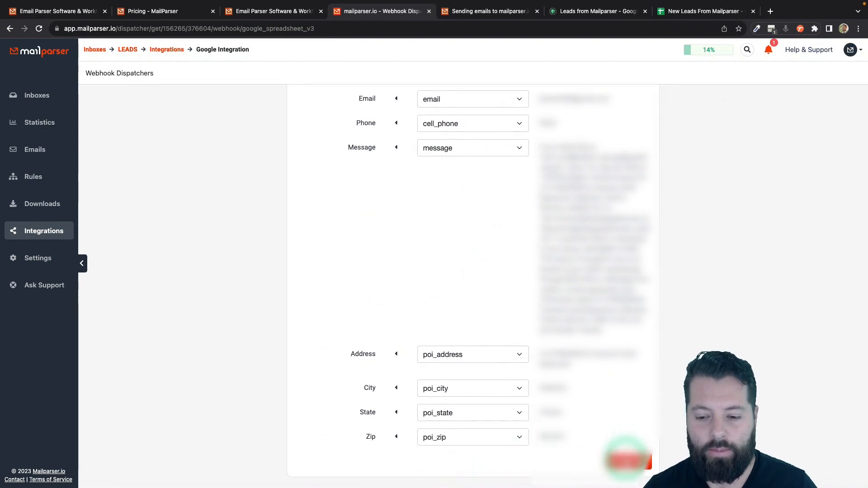
pyautogui.click(626, 461)
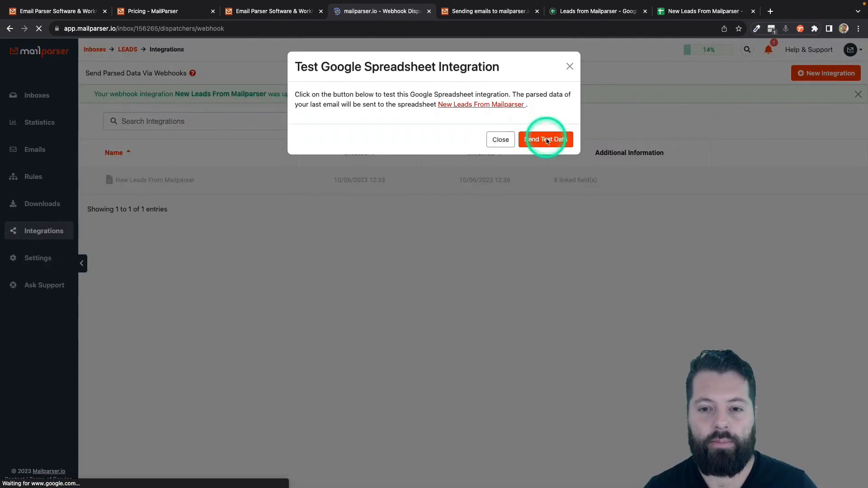
pyautogui.click(547, 140)
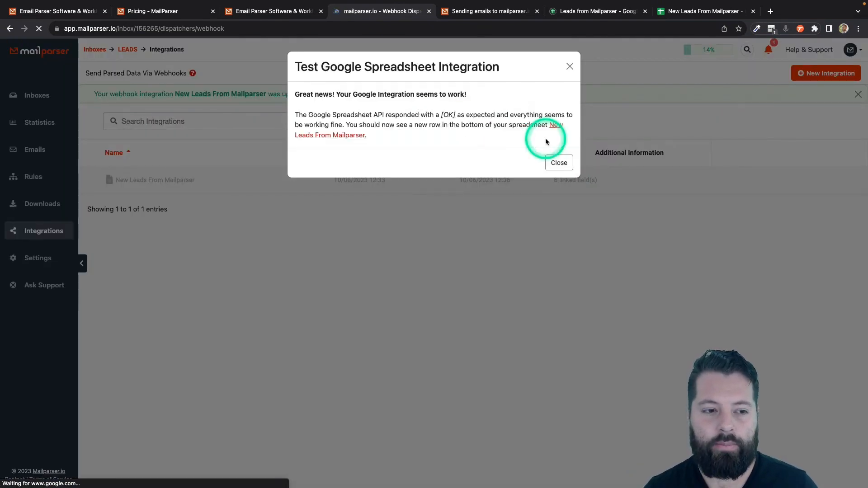
pyautogui.click(559, 162)
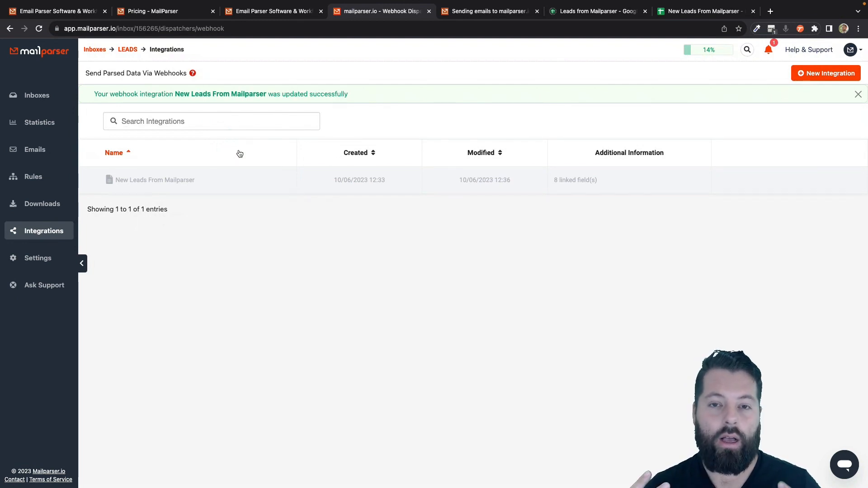
pyautogui.click(533, 170)
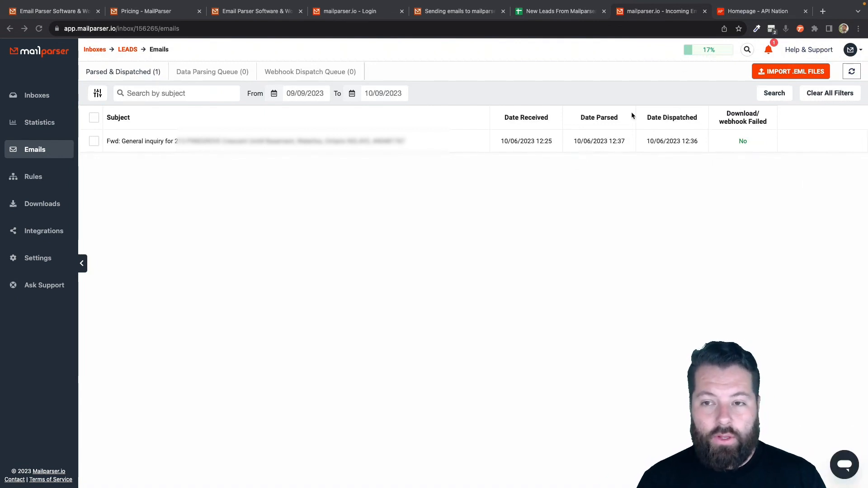
pyautogui.click(757, 12)
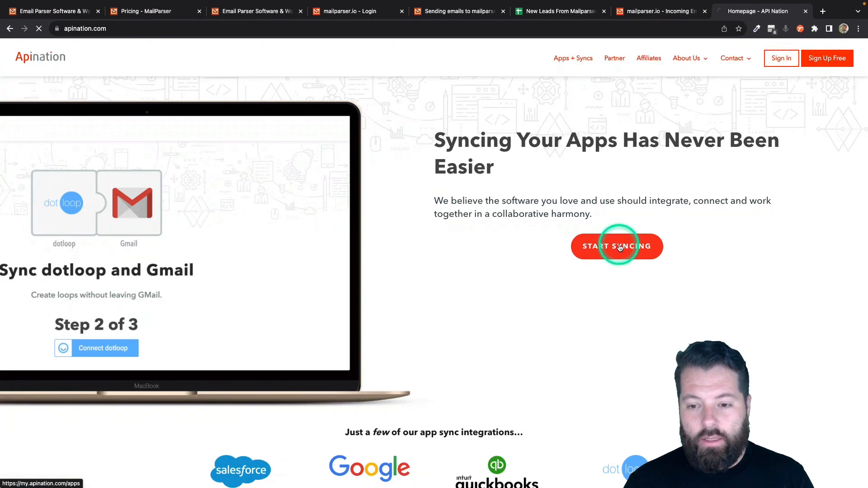
# Choose kvCORE as the target app and activate the Google Sheets Spreadsheet into kvCORE sync
pyautogui.scroll(-4, 490, 293)
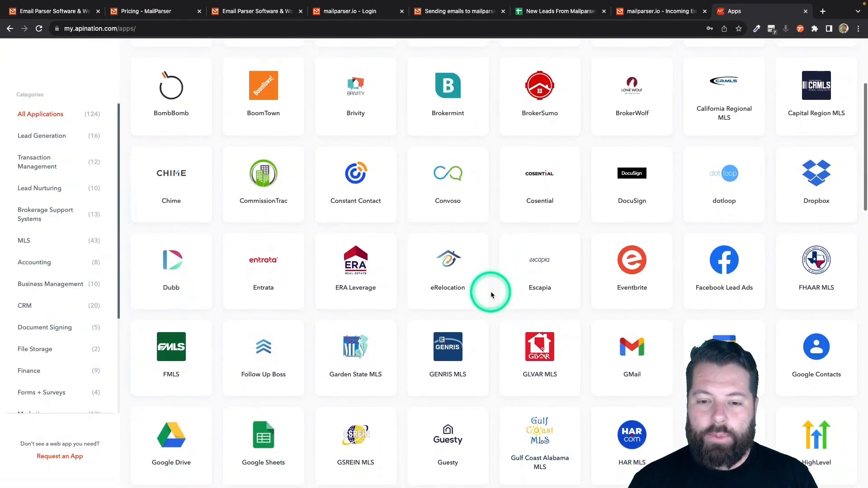
pyautogui.scroll(-5, 490, 295)
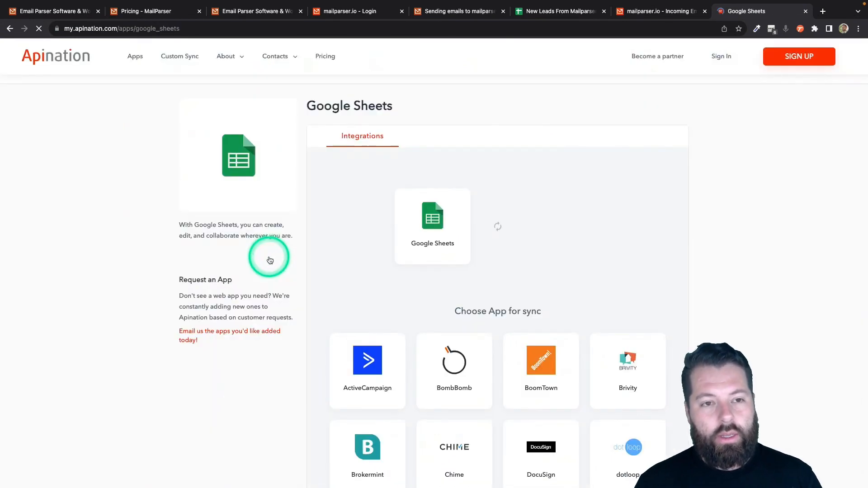
pyautogui.scroll(-3, 461, 281)
pyautogui.scroll(-8, 462, 283)
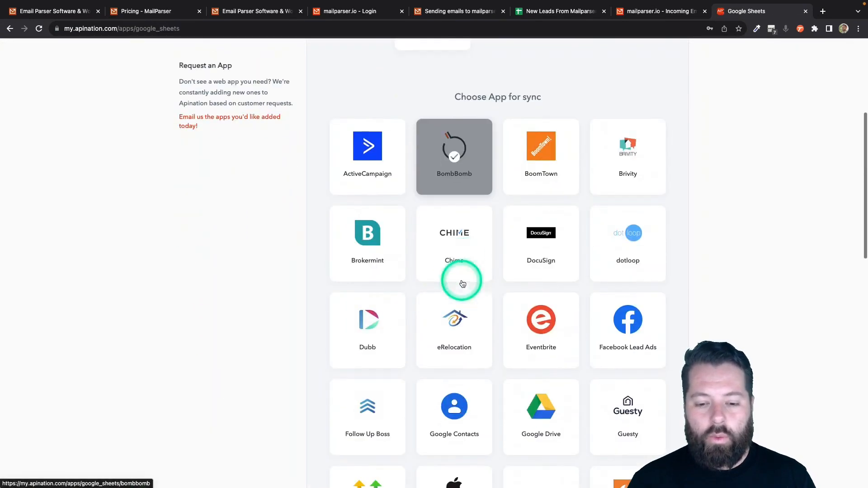
pyautogui.click(388, 400)
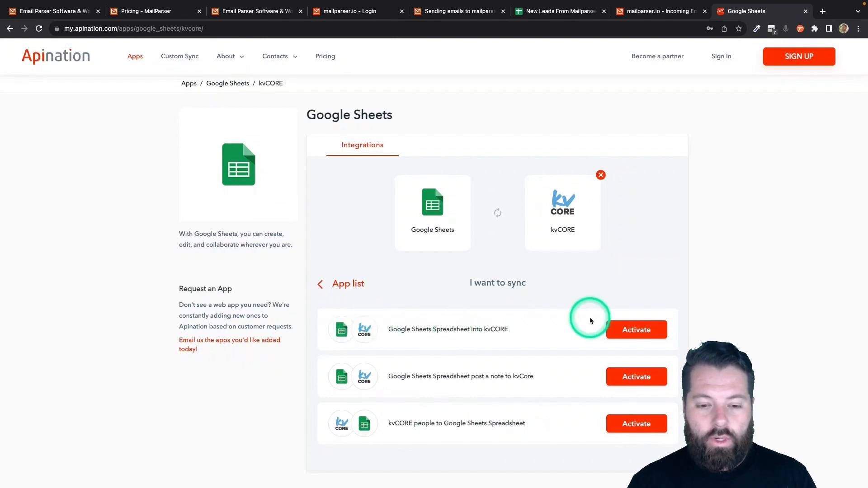
pyautogui.click(617, 329)
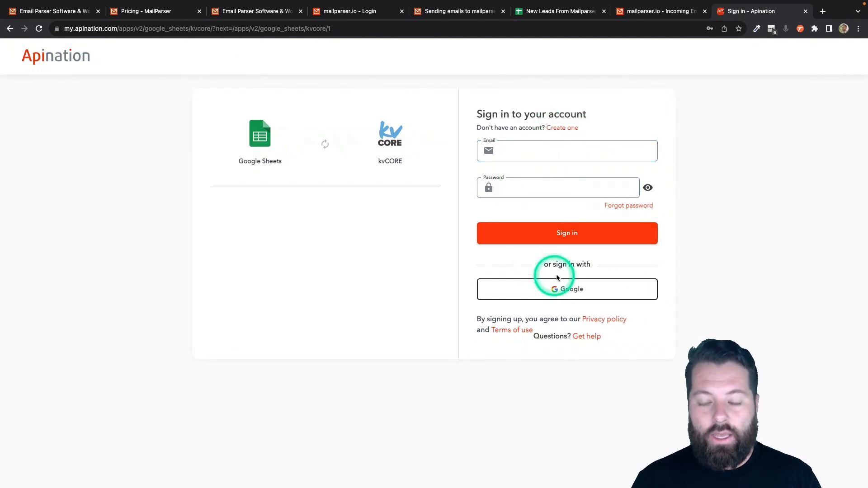
# Sign in to Apination with Google and connect Google Sheets, allowing access
pyautogui.click(552, 286)
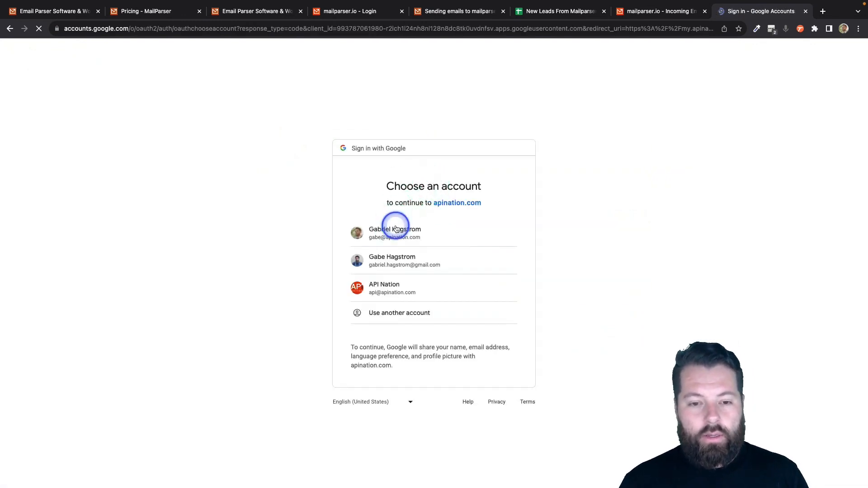
pyautogui.click(396, 229)
pyautogui.click(583, 236)
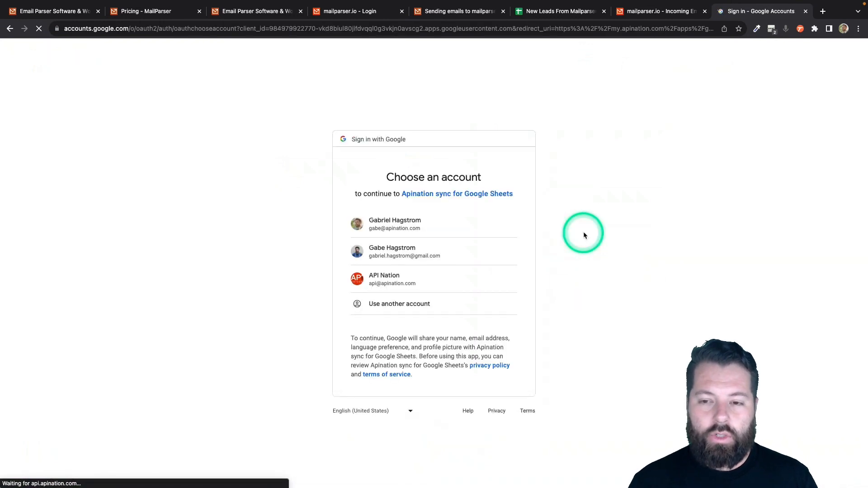
pyautogui.click(413, 229)
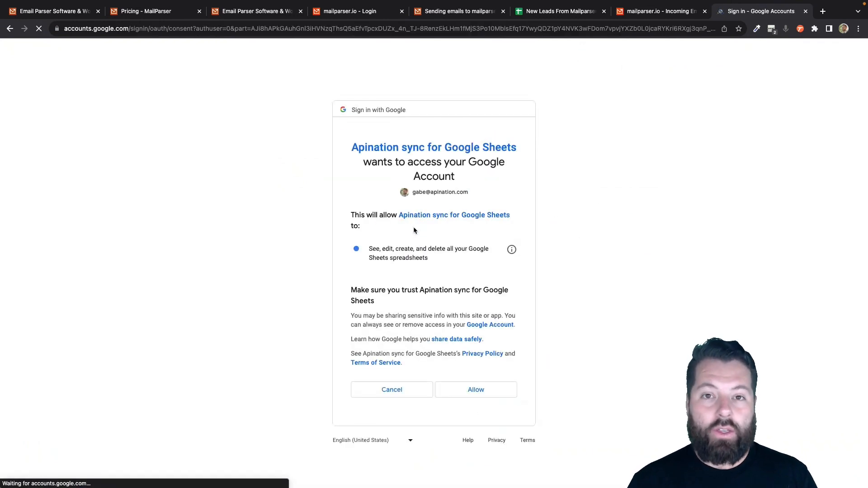
pyautogui.click(480, 391)
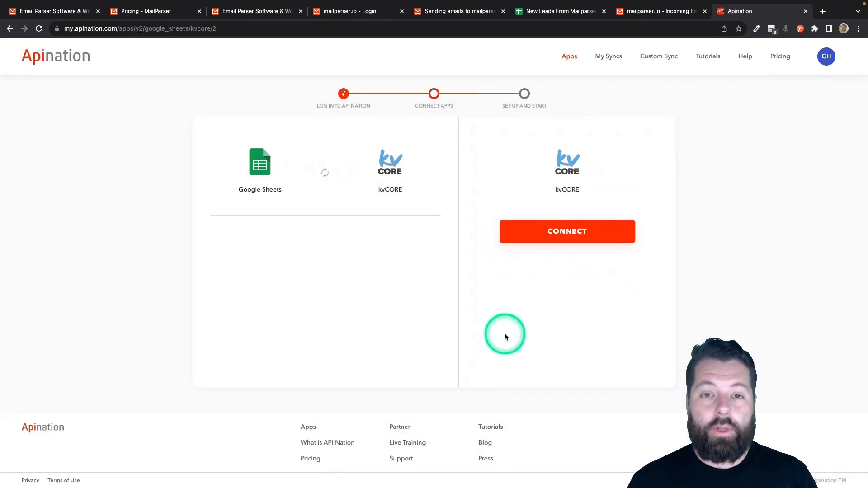
# Connect the kvCORE account using the password manager's saved login
pyautogui.click(568, 231)
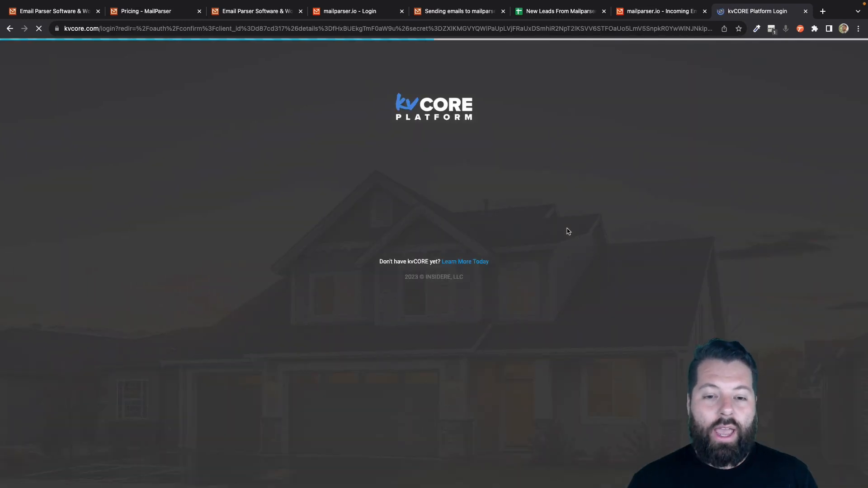
pyautogui.click(771, 29)
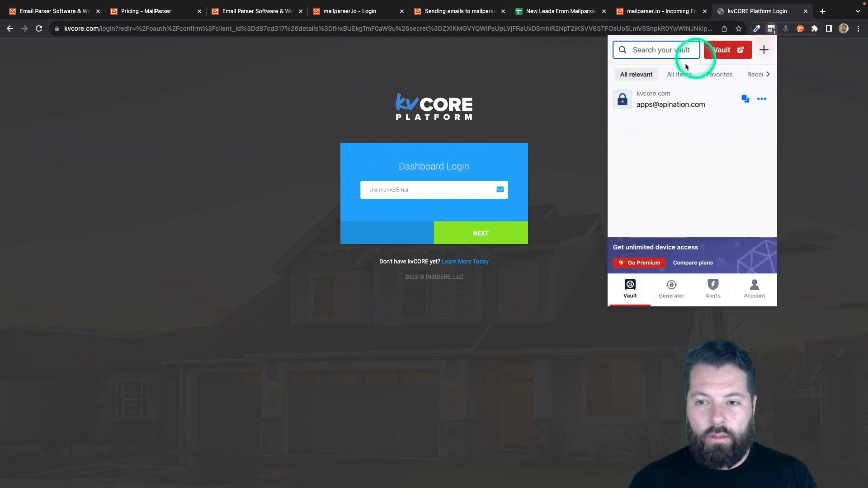
pyautogui.click(657, 94)
pyautogui.click(487, 233)
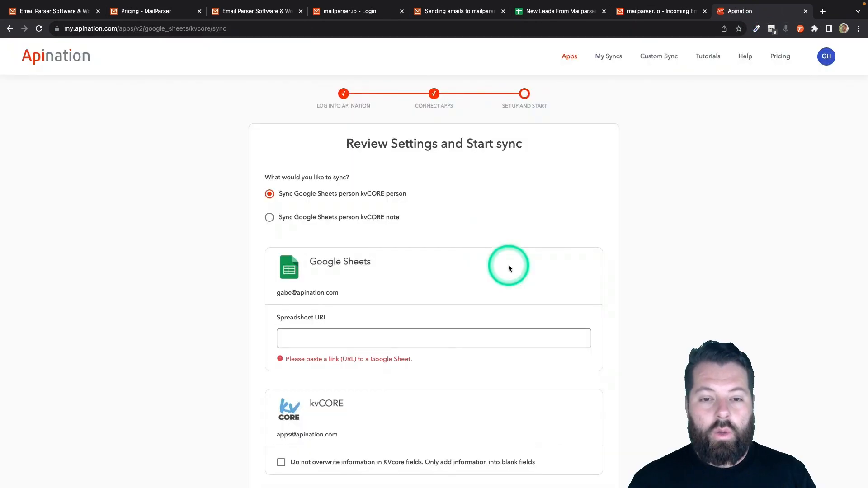
pyautogui.scroll(-3, 507, 265)
pyautogui.click(508, 265)
pyautogui.scroll(-1, 508, 265)
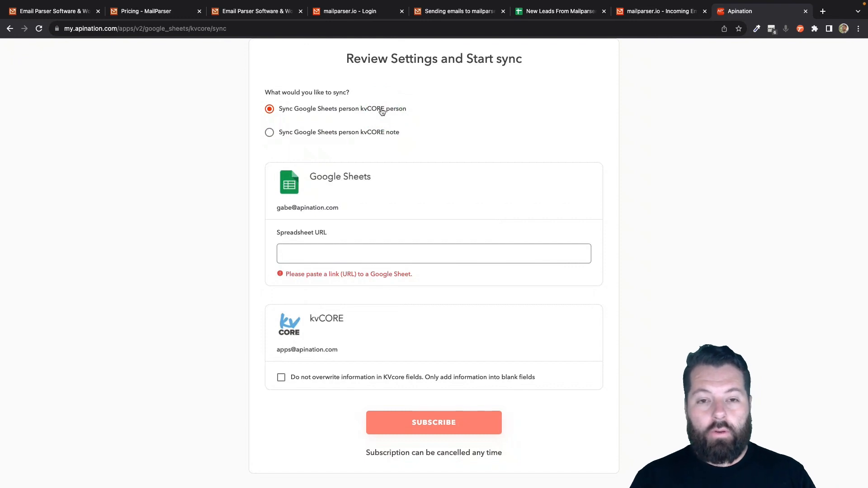
pyautogui.scroll(-3, 393, 225)
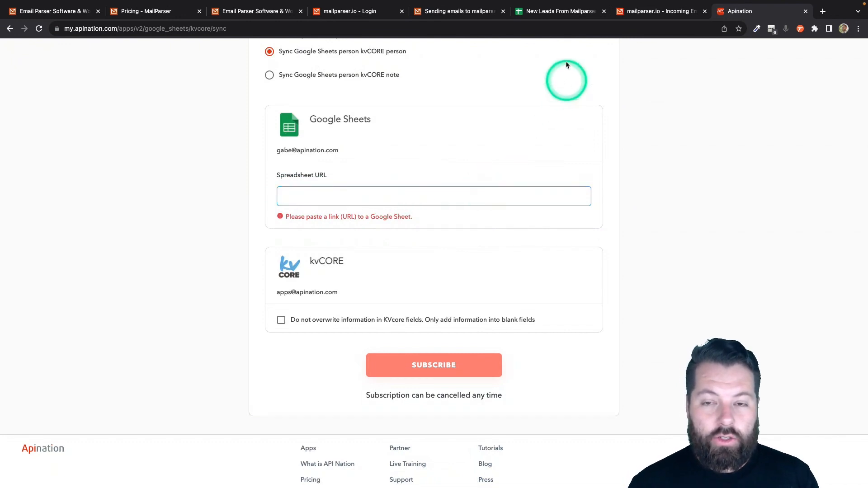
# Select the New Leads From Mailparser sheet's web address and return to Apination's Spreadsheet URL field
pyautogui.click(560, 16)
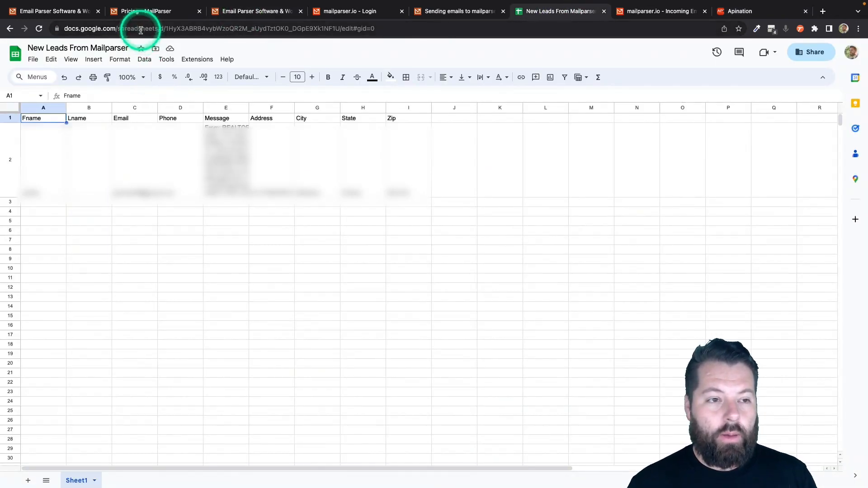
pyautogui.click(140, 30)
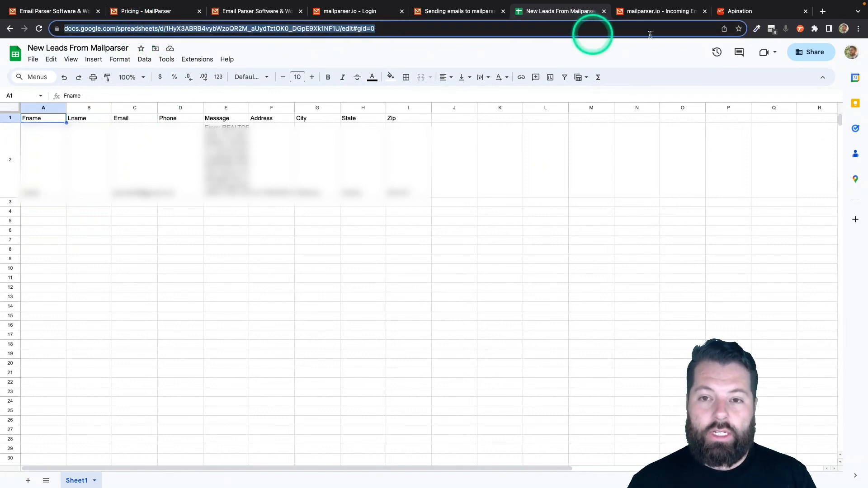
pyautogui.click(743, 13)
pyautogui.click(399, 199)
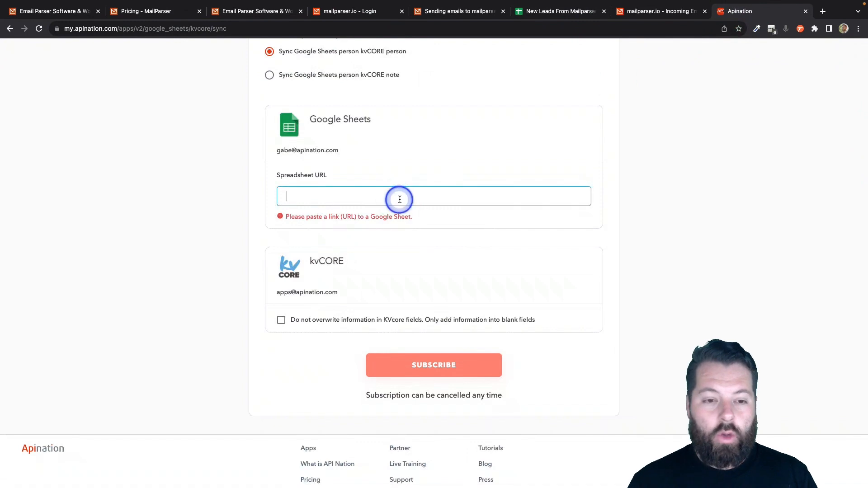
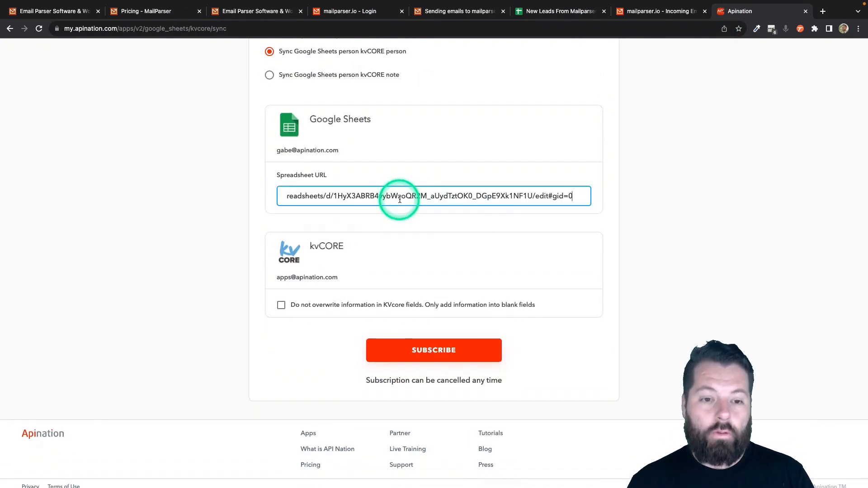
# Paste the sheet link as Spreadsheet URL, enable 'Do not overwrite information in KVcore fields', and subscribe
pyautogui.scroll(-1, 386, 240)
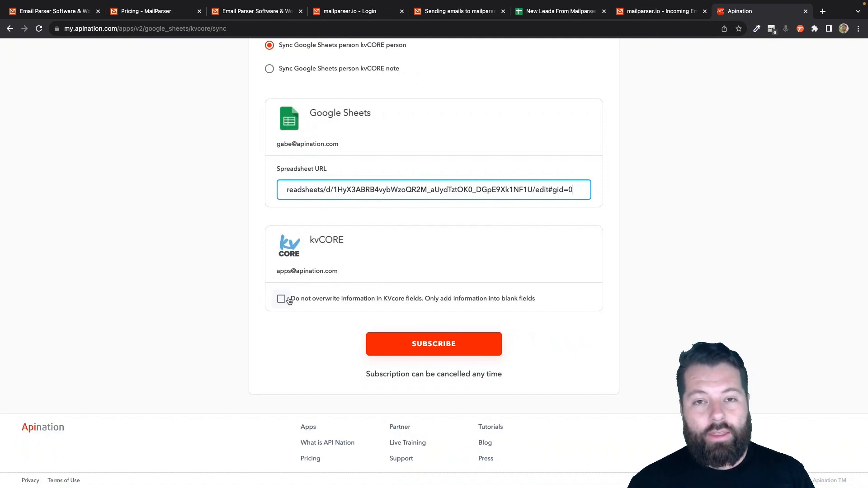
pyautogui.click(286, 302)
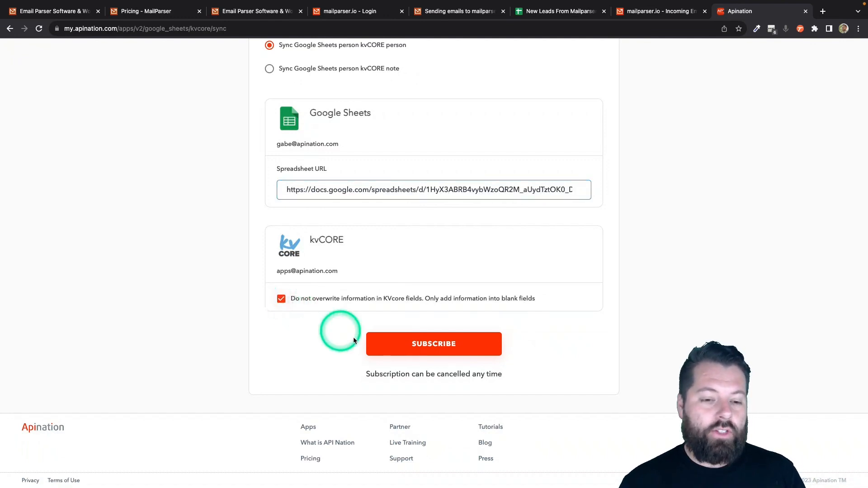
pyautogui.click(422, 344)
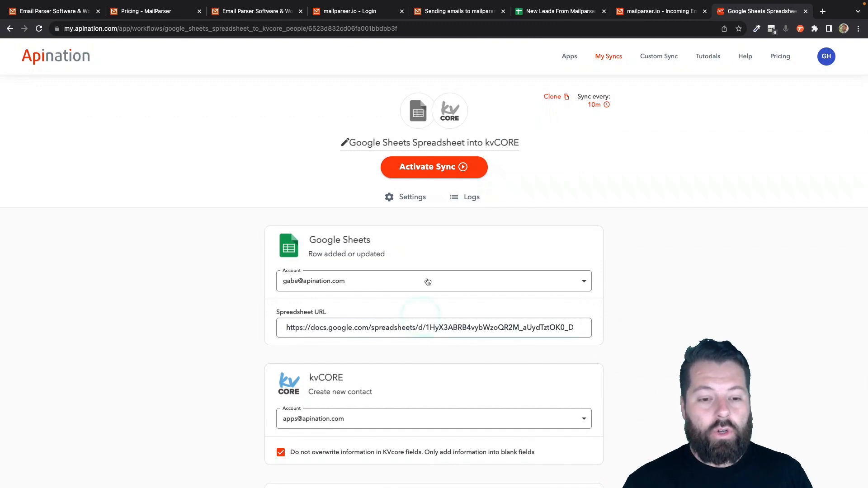
pyautogui.click(444, 238)
pyautogui.scroll(-3, 445, 237)
pyautogui.scroll(-4, 370, 259)
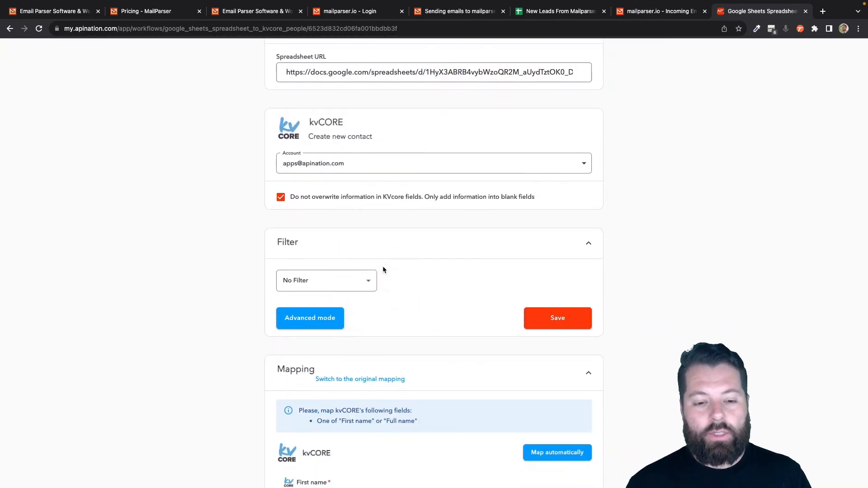
pyautogui.scroll(-1, 383, 270)
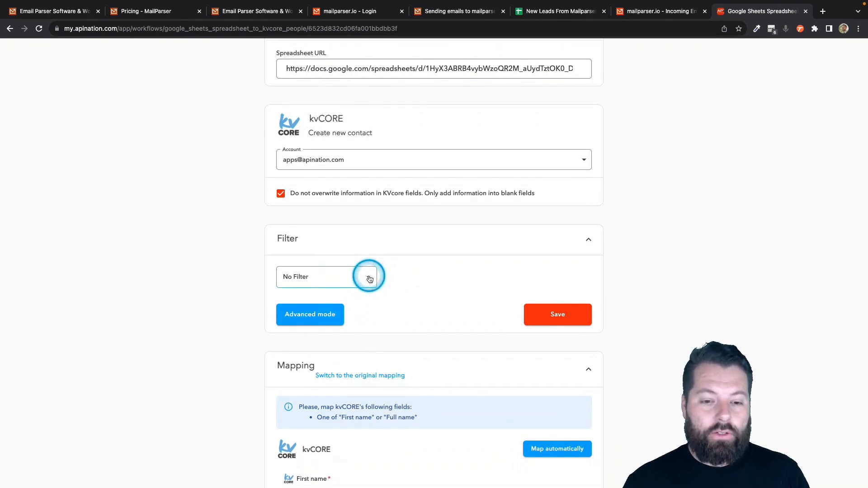
pyautogui.click(368, 277)
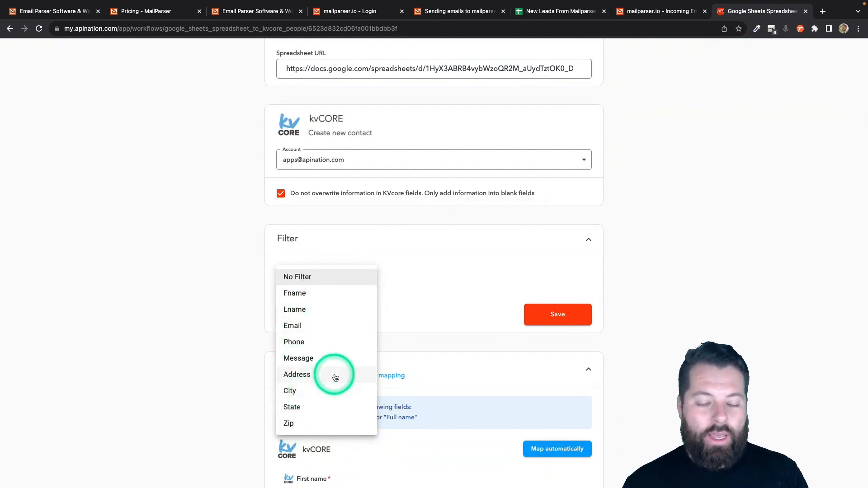
pyautogui.click(455, 308)
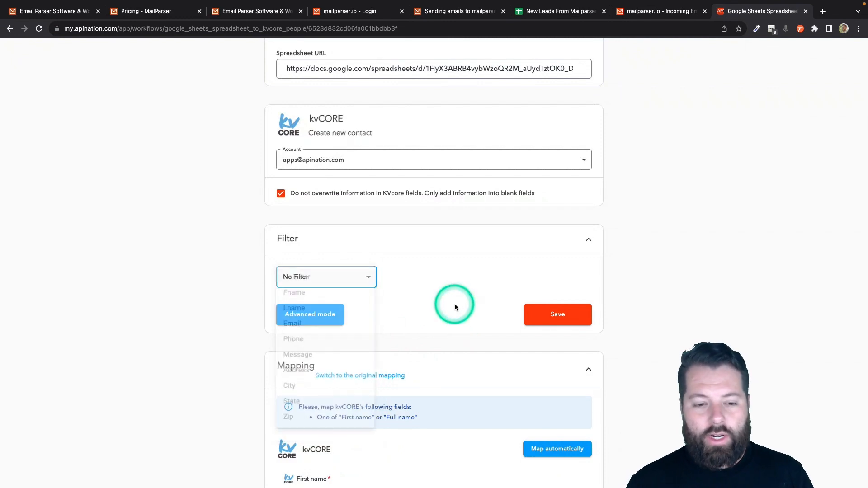
pyautogui.scroll(-1, 455, 307)
pyautogui.scroll(-4, 455, 307)
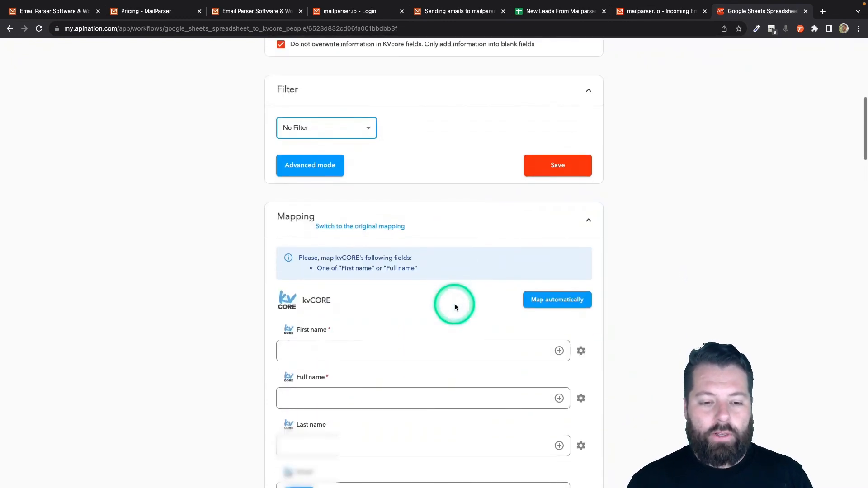
pyautogui.scroll(-2, 355, 181)
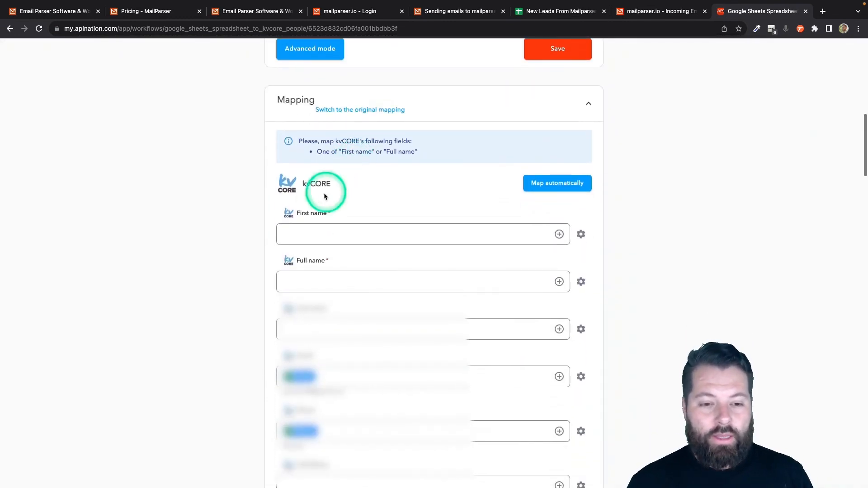
# Map kvCORE First name to Fname and Full name to Fname plus Lname
pyautogui.click(309, 228)
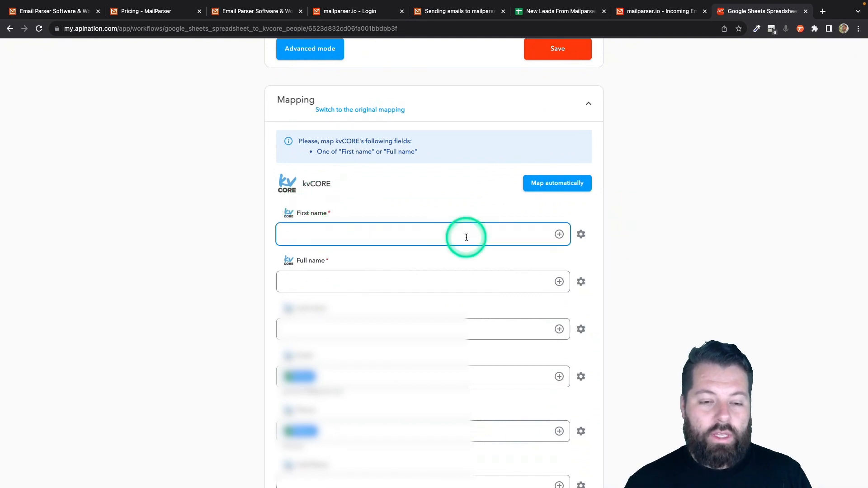
pyautogui.click(558, 234)
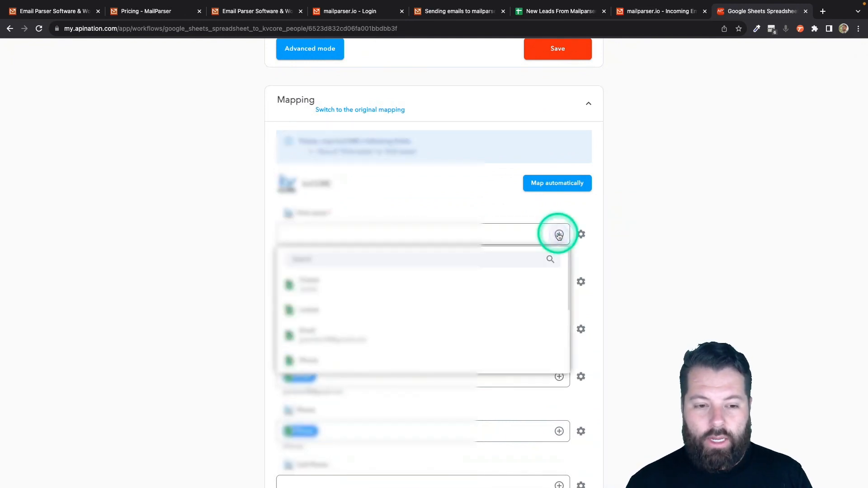
pyautogui.click(309, 285)
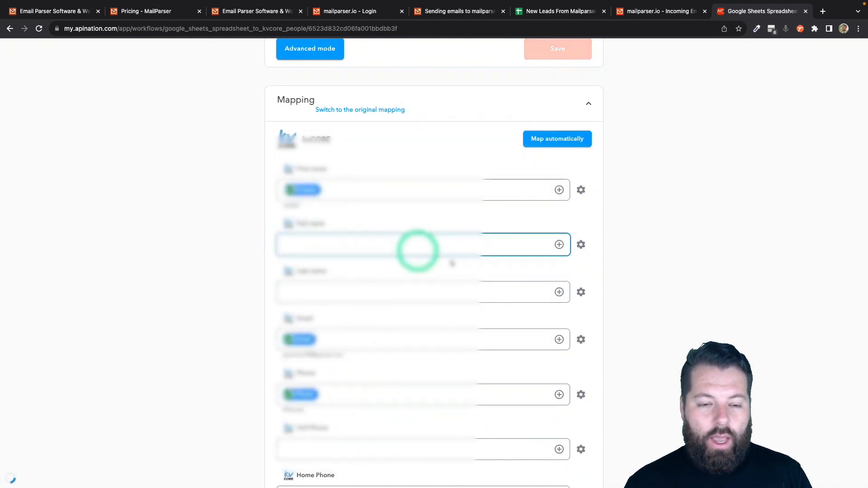
pyautogui.click(558, 244)
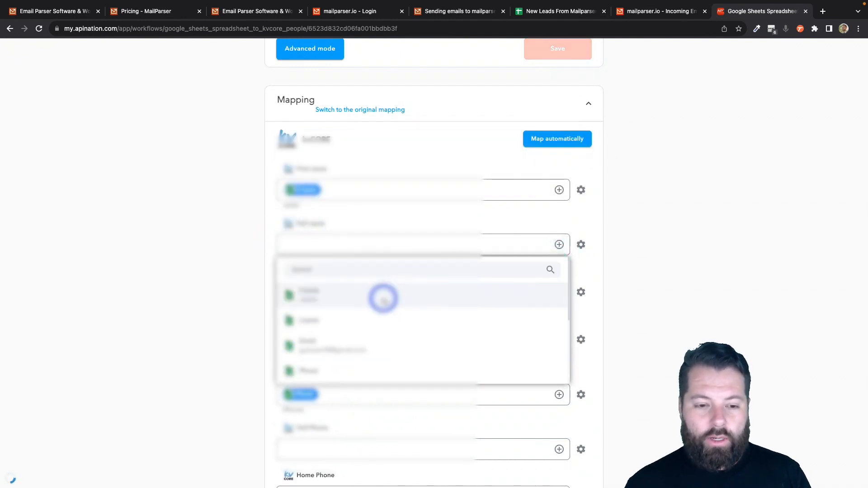
pyautogui.click(381, 295)
pyautogui.scroll(1, 452, 253)
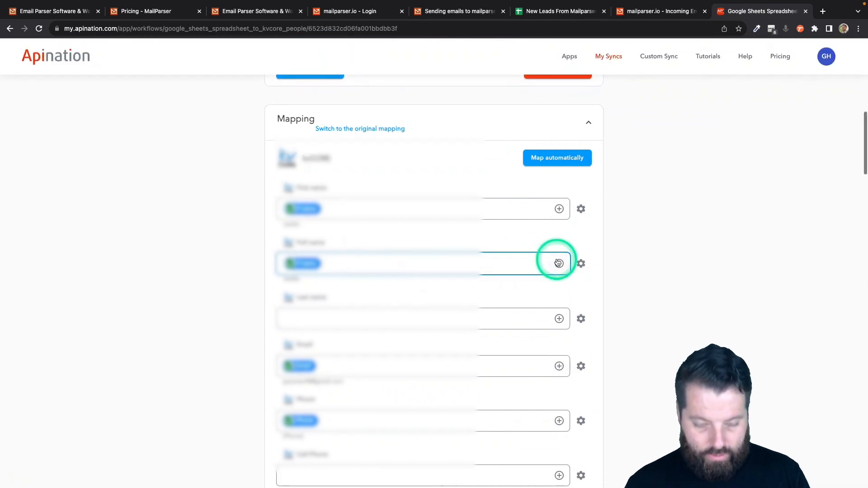
pyautogui.click(559, 262)
pyautogui.click(418, 338)
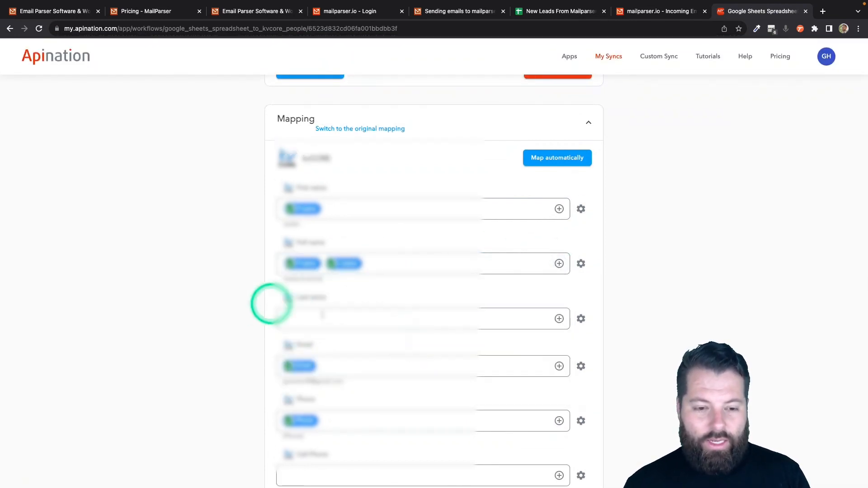
# Map kvCORE Last name to Lname and Cell Phone to Phone
pyautogui.click(558, 319)
pyautogui.click(409, 400)
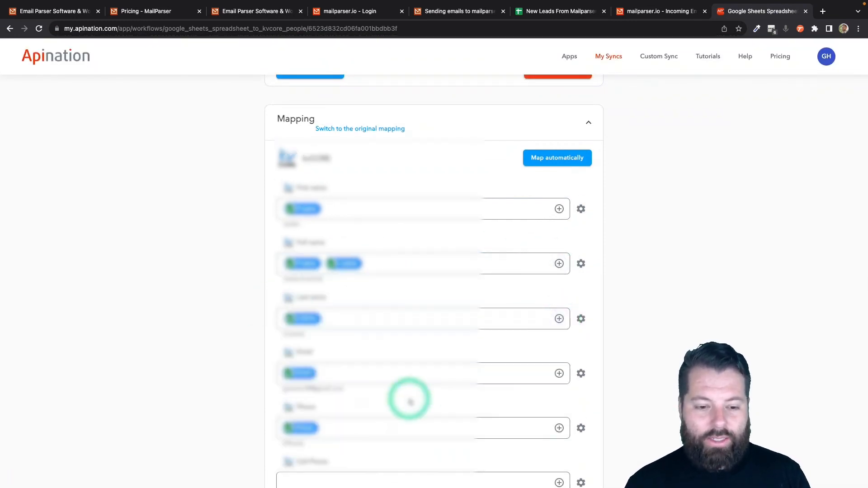
pyautogui.scroll(-2, 302, 361)
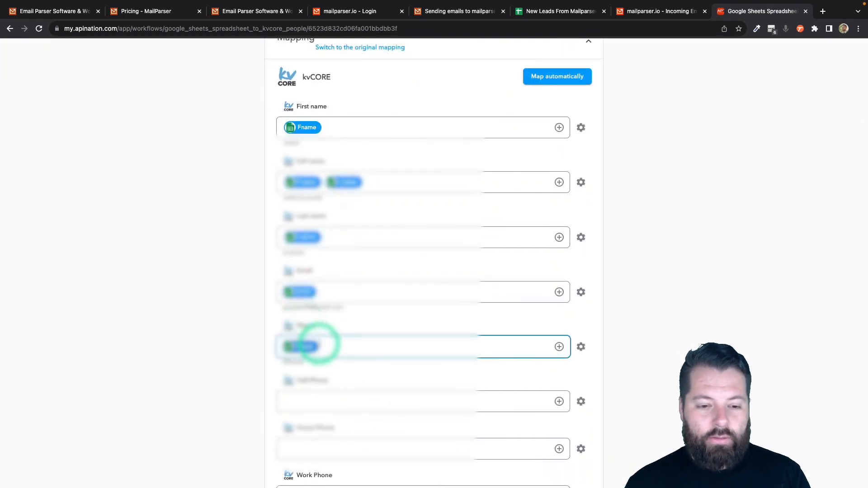
pyautogui.scroll(-4, 316, 343)
pyautogui.click(559, 236)
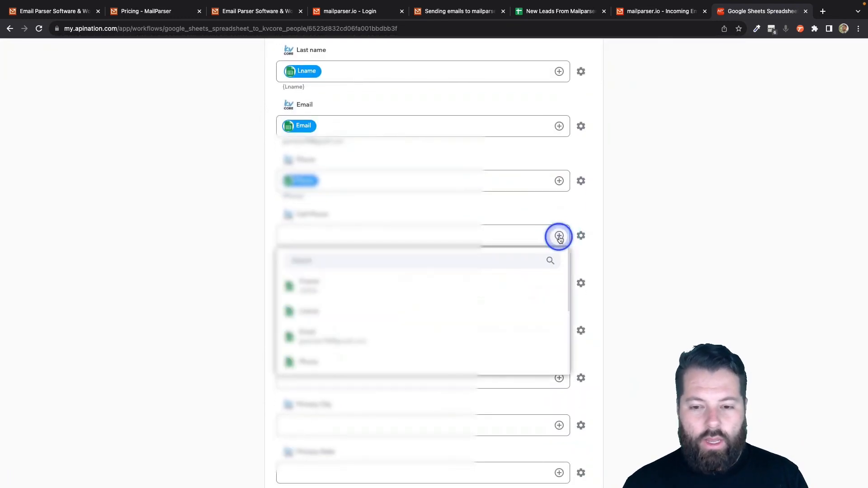
pyautogui.scroll(-1, 348, 348)
pyautogui.click(348, 348)
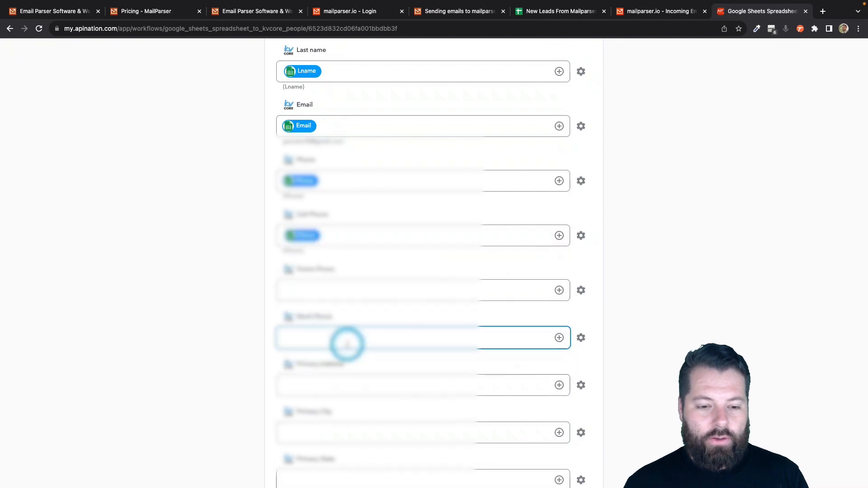
pyautogui.scroll(-4, 346, 345)
pyautogui.scroll(-2, 407, 347)
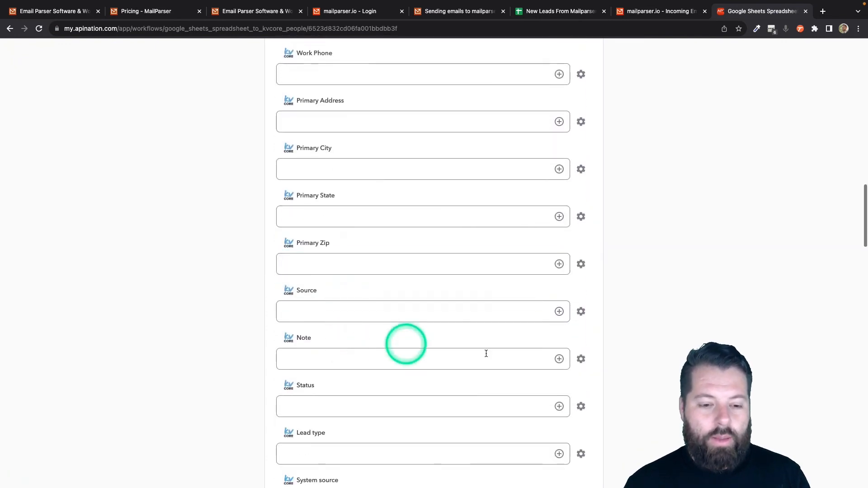
# Map Note to the Message column and Primary Address to the Address column
pyautogui.click(559, 358)
pyautogui.scroll(-1, 417, 437)
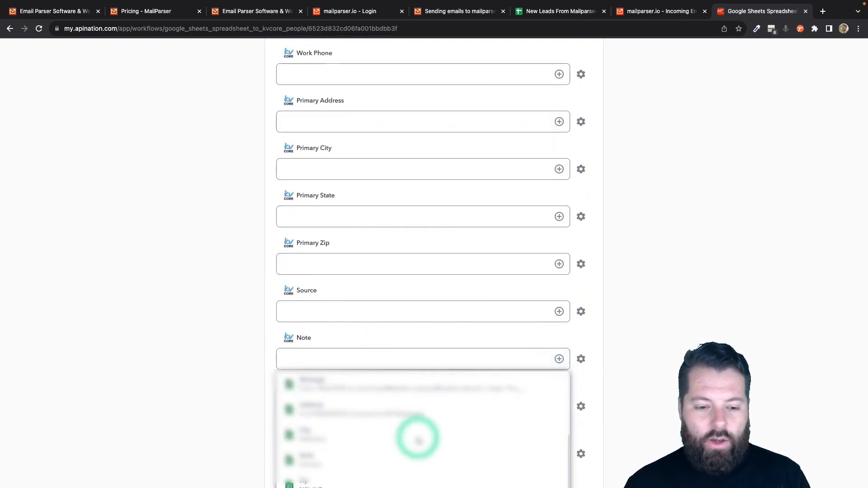
pyautogui.click(415, 387)
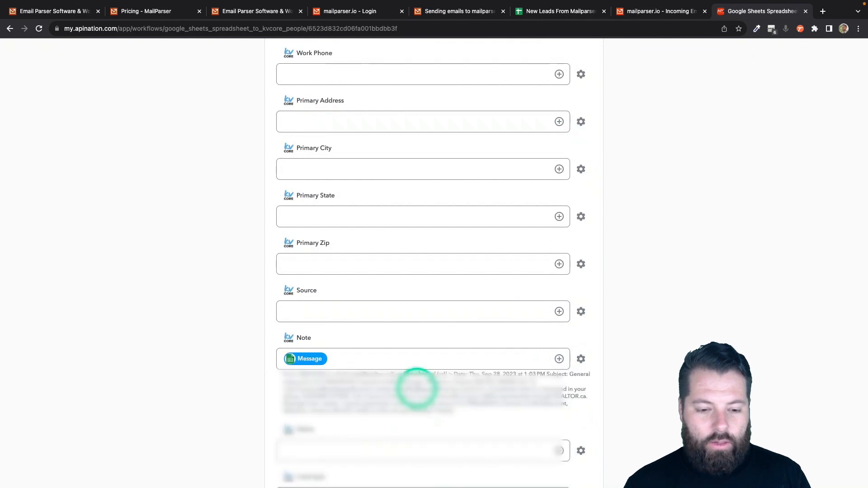
pyautogui.scroll(3, 457, 294)
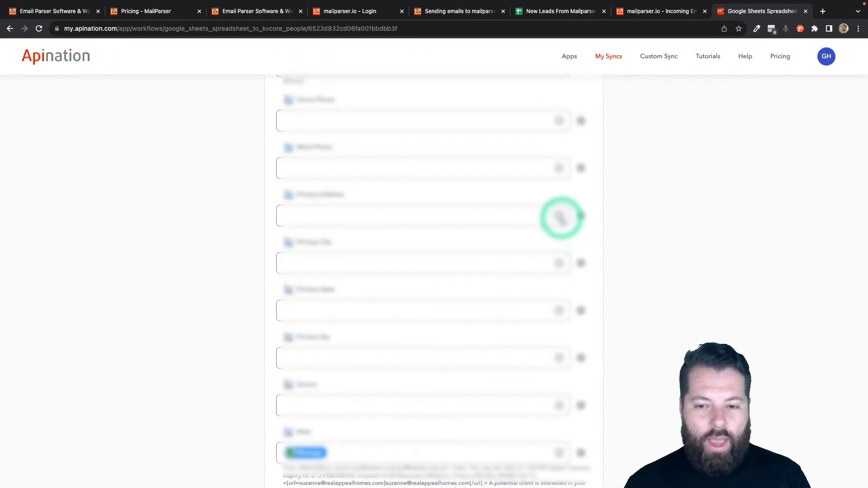
pyautogui.click(559, 216)
pyautogui.scroll(-2, 434, 306)
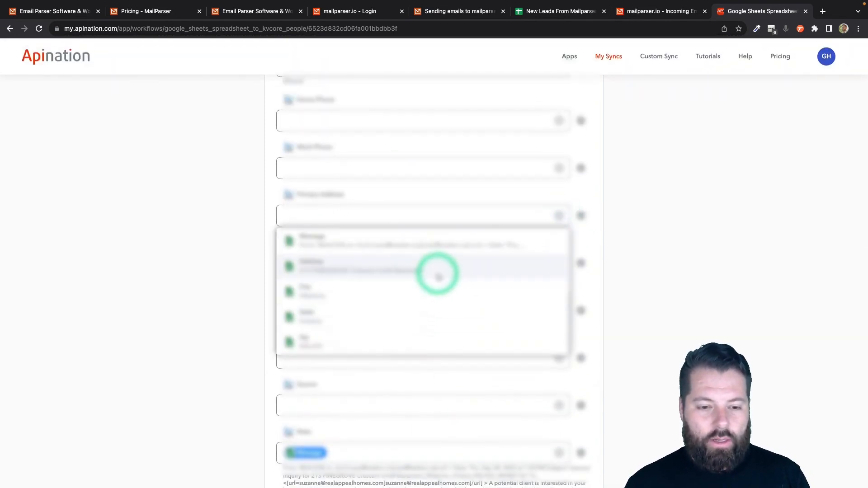
pyautogui.click(445, 270)
# Map Primary City to the City column and Primary State to the State column
pyautogui.click(556, 270)
pyautogui.scroll(-2, 416, 386)
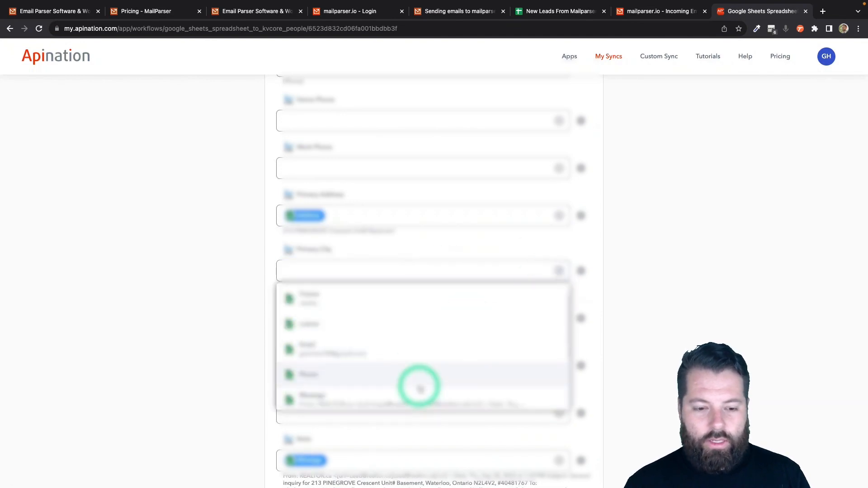
pyautogui.scroll(-2, 407, 403)
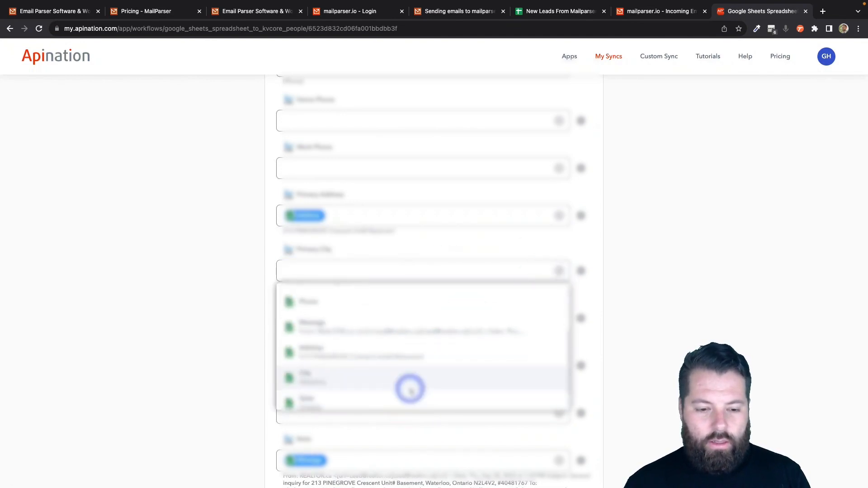
pyautogui.click(409, 387)
pyautogui.click(560, 325)
pyautogui.scroll(-2, 424, 392)
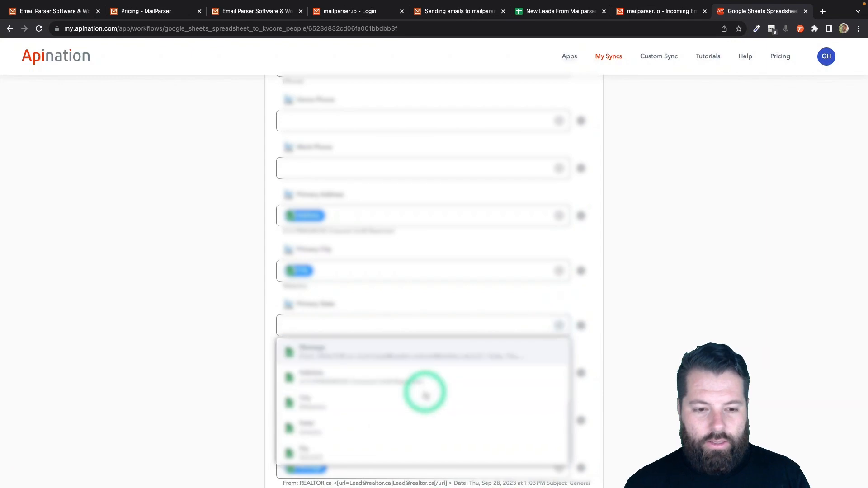
pyautogui.click(391, 424)
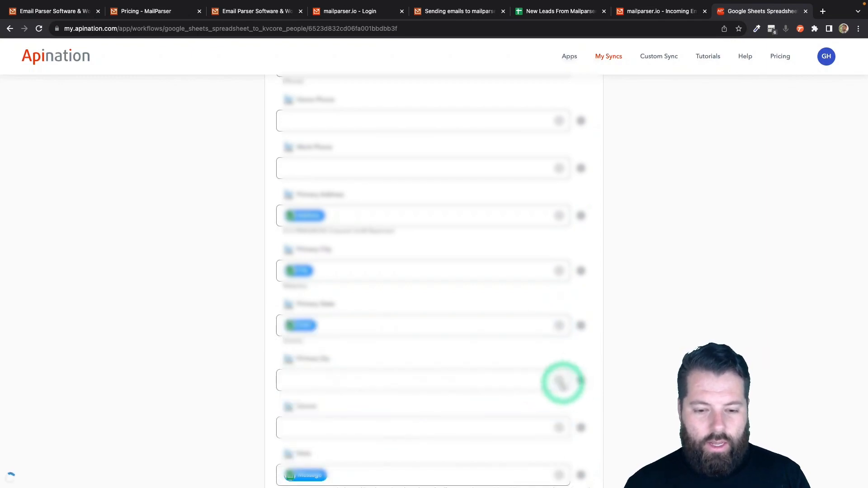
# Map Primary Zip to the Zip column
pyautogui.click(559, 380)
pyautogui.scroll(-2, 414, 451)
pyautogui.click(400, 454)
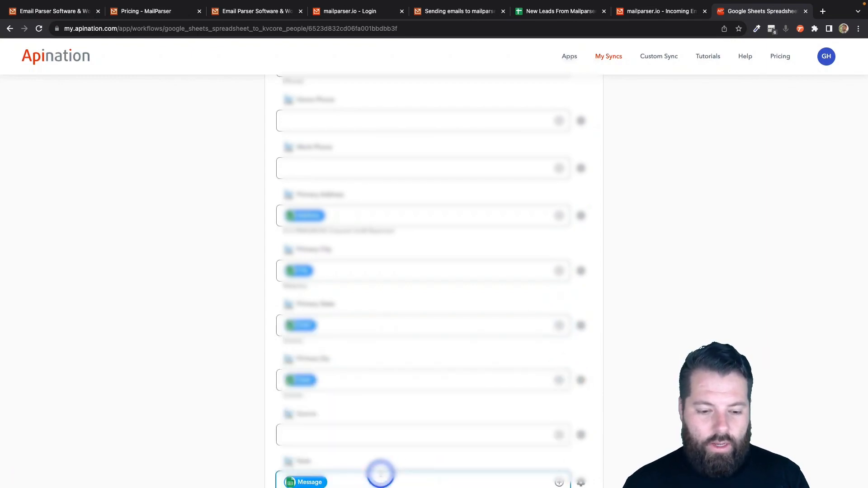
pyautogui.click(559, 380)
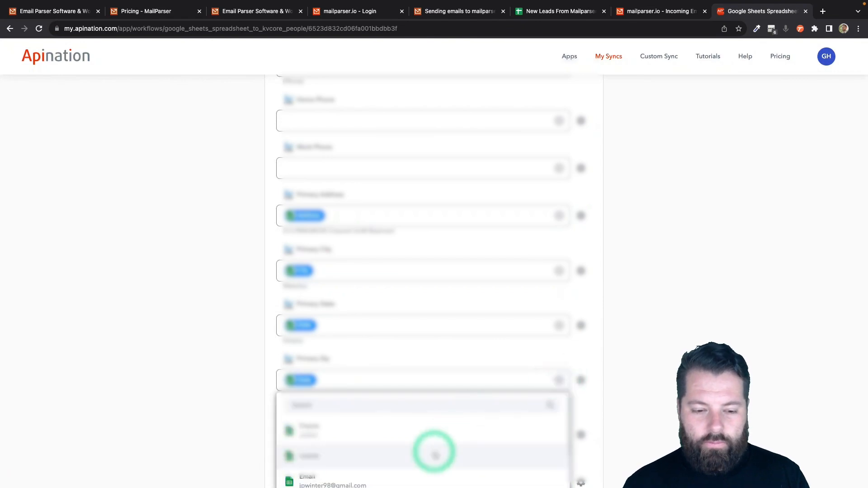
pyautogui.scroll(-3, 295, 438)
pyautogui.scroll(-2, 258, 433)
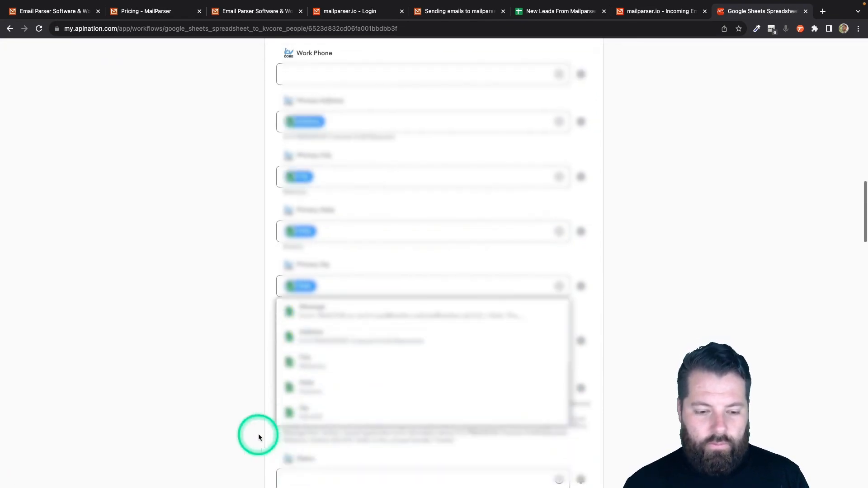
pyautogui.click(625, 318)
# Clear the Primary Zip mapping and remap it to the Zip column
pyautogui.click(542, 286)
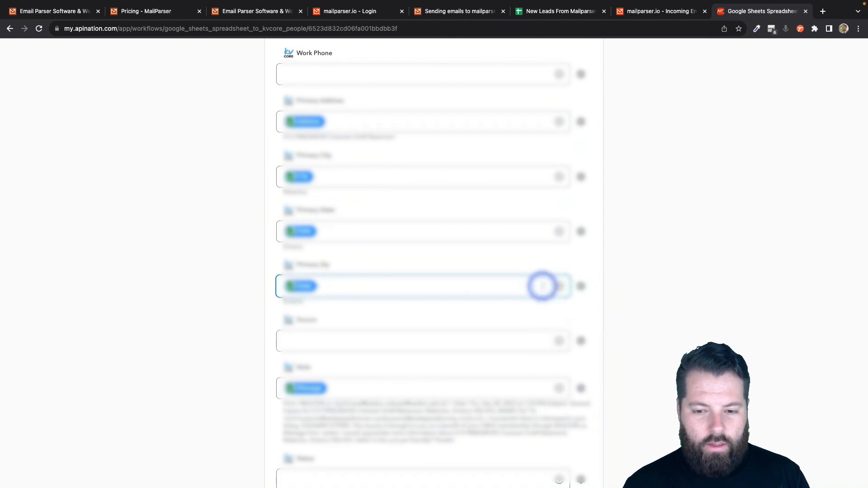
pyautogui.press('BackSpace')
pyautogui.scroll(-1, 541, 287)
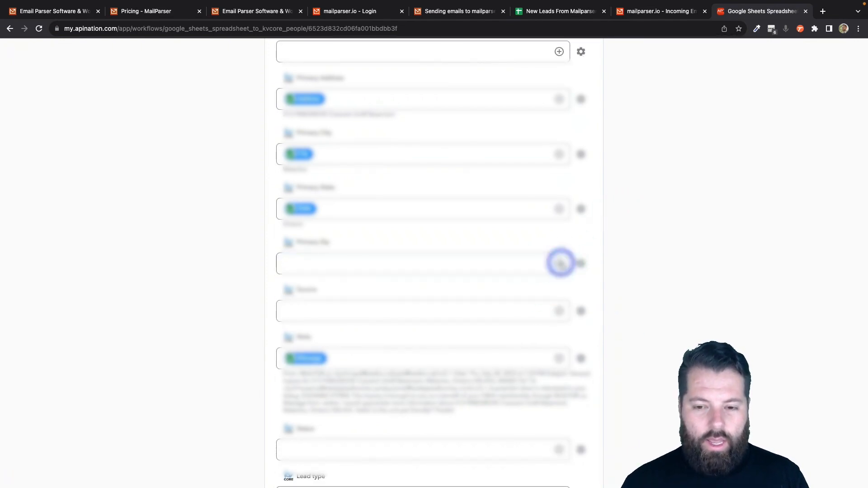
pyautogui.click(559, 263)
pyautogui.scroll(-3, 407, 351)
pyautogui.click(397, 358)
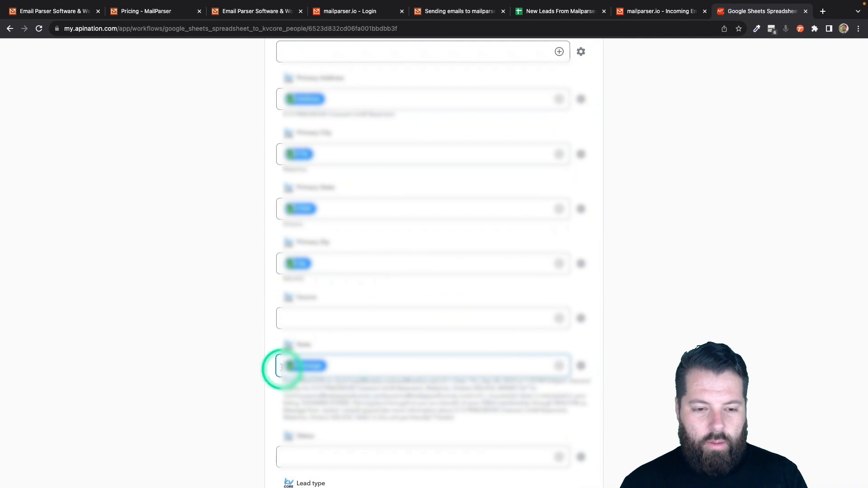
pyautogui.click(305, 319)
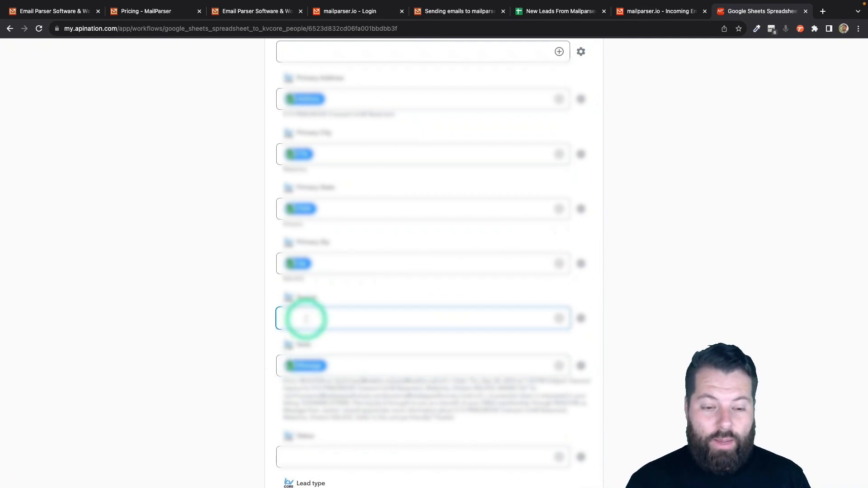
# Enter realtor.ca as the static value of kvCORE's Source field
pyautogui.scroll(-3, 341, 332)
pyautogui.click(341, 313)
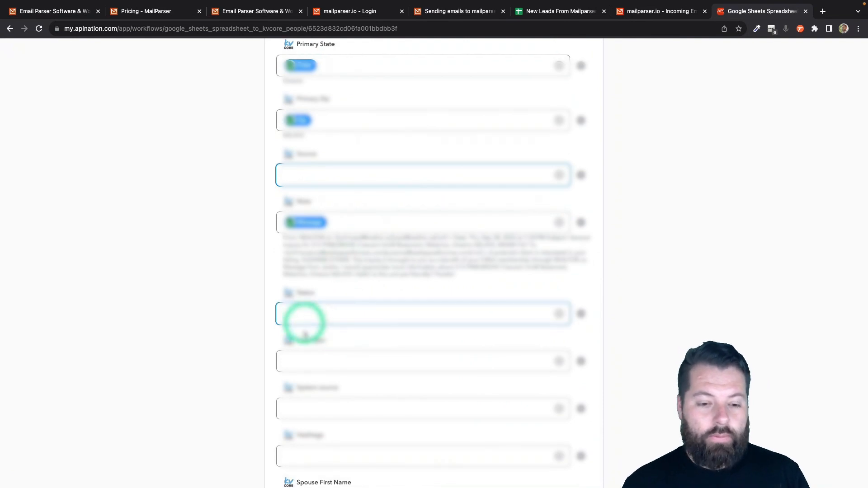
pyautogui.scroll(-3, 304, 335)
pyautogui.scroll(6, 304, 335)
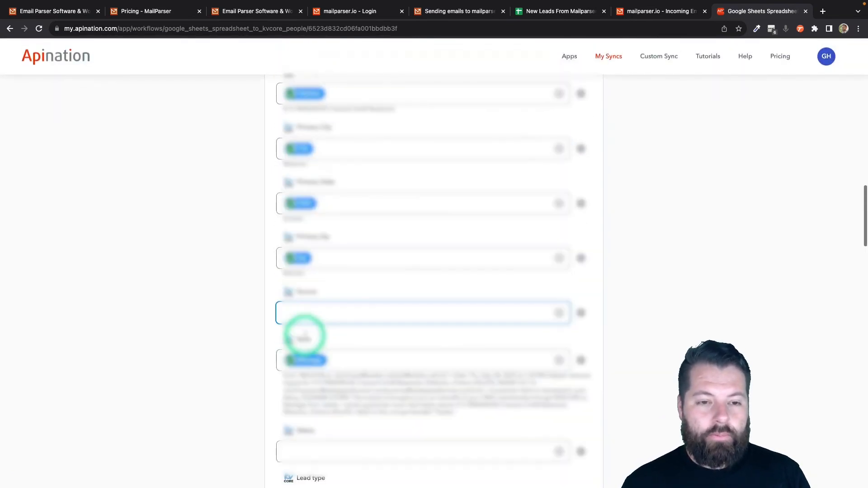
pyautogui.scroll(2, 329, 278)
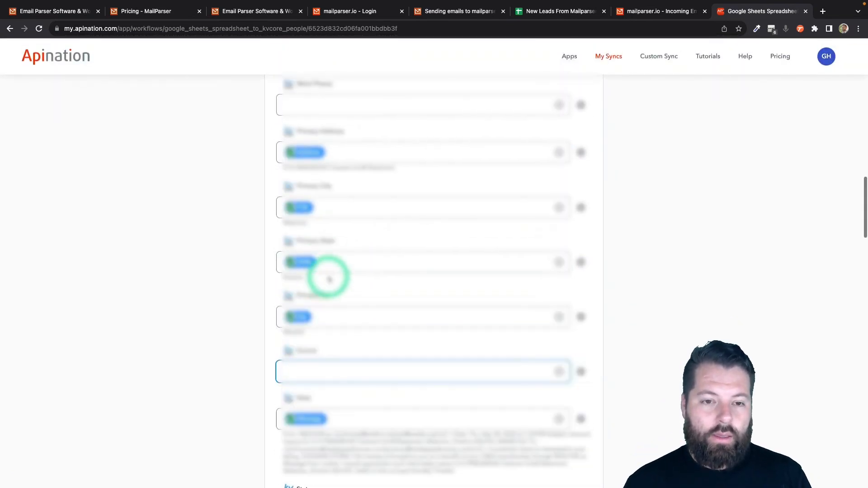
pyautogui.scroll(-2, 329, 278)
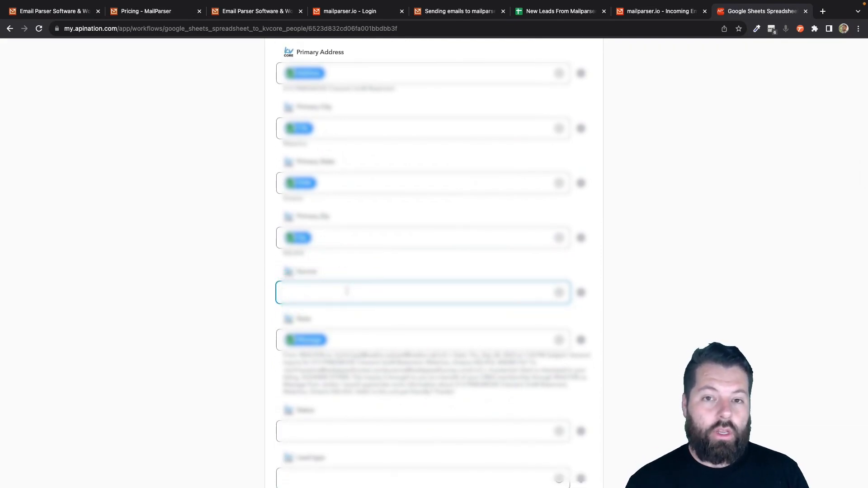
pyautogui.rightClick(312, 293)
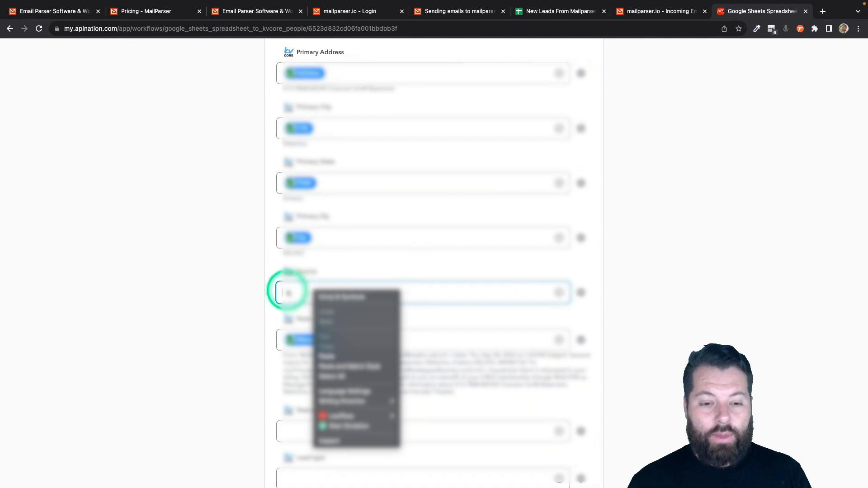
pyautogui.click(283, 295)
pyautogui.write('Rea.t')
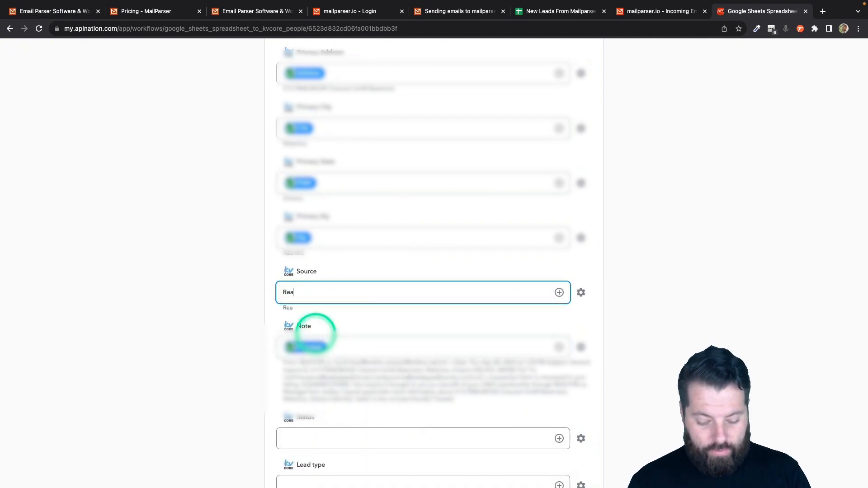
pyautogui.scroll(-1, 315, 334)
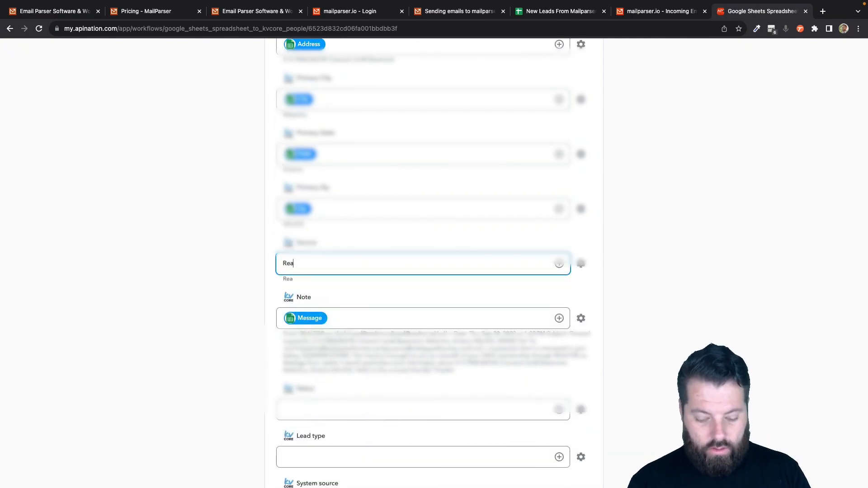
pyautogui.press('BackSpace')
pyautogui.press('BackSpace')
pyautogui.press('BackSpace')
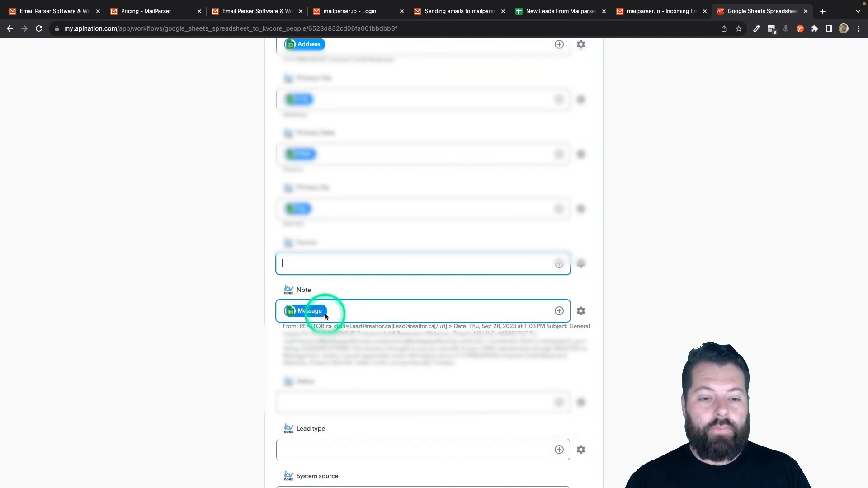
pyautogui.write('realtor.c')
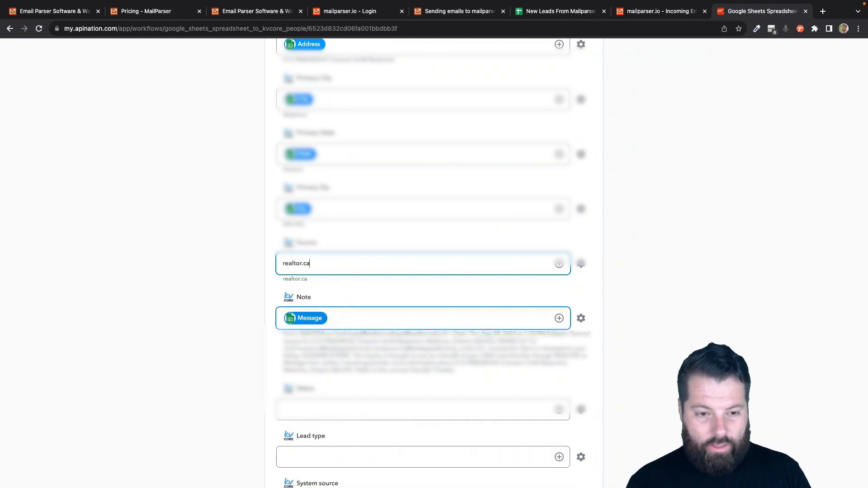
pyautogui.scroll(-8, 249, 393)
pyautogui.click(316, 203)
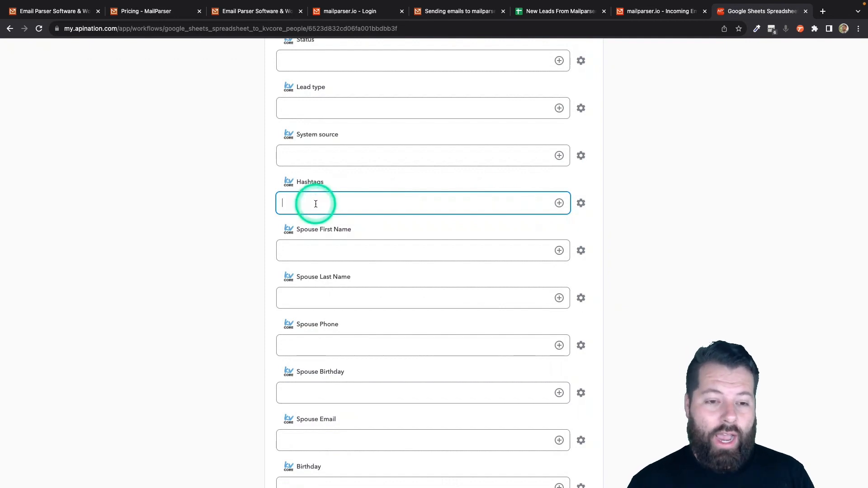
# Set Hashtags to New and activate the sync so it runs every 10m
pyautogui.write('#re')
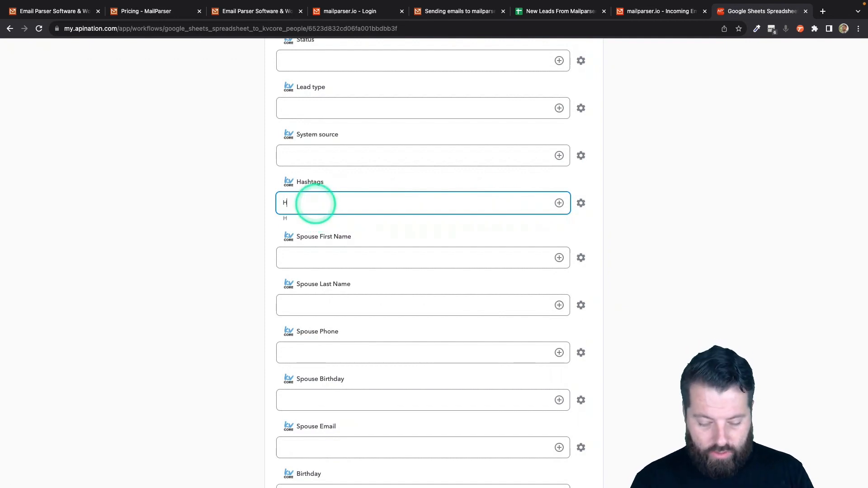
pyautogui.scroll(1, 315, 203)
pyautogui.press('BackSpace')
pyautogui.press('BackSpace')
pyautogui.press('BackSpace')
pyautogui.write('New')
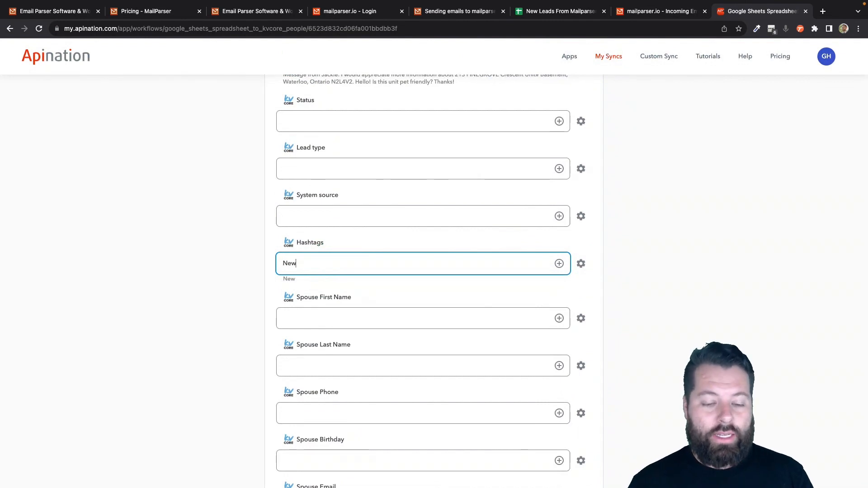
pyautogui.doubleClick(289, 262)
pyautogui.scroll(15, 289, 262)
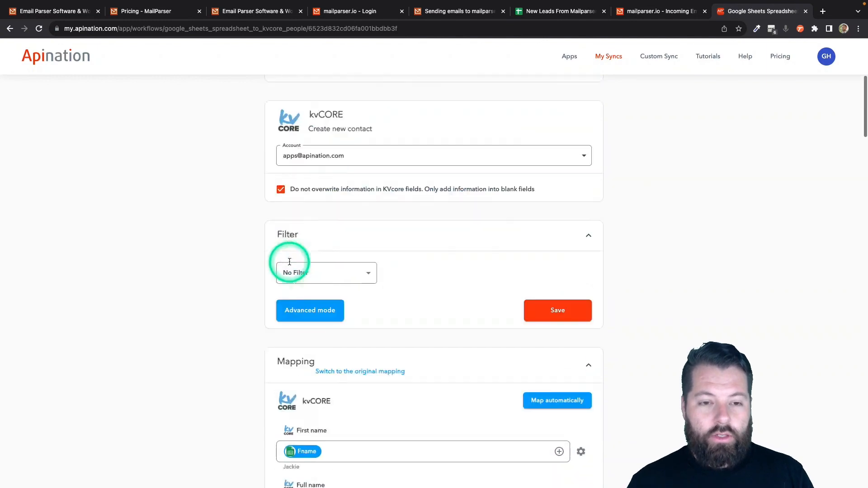
pyautogui.click(438, 167)
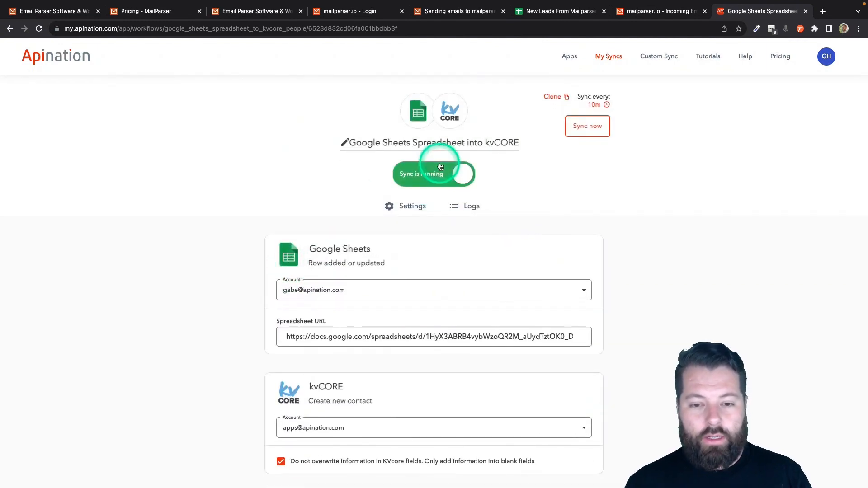